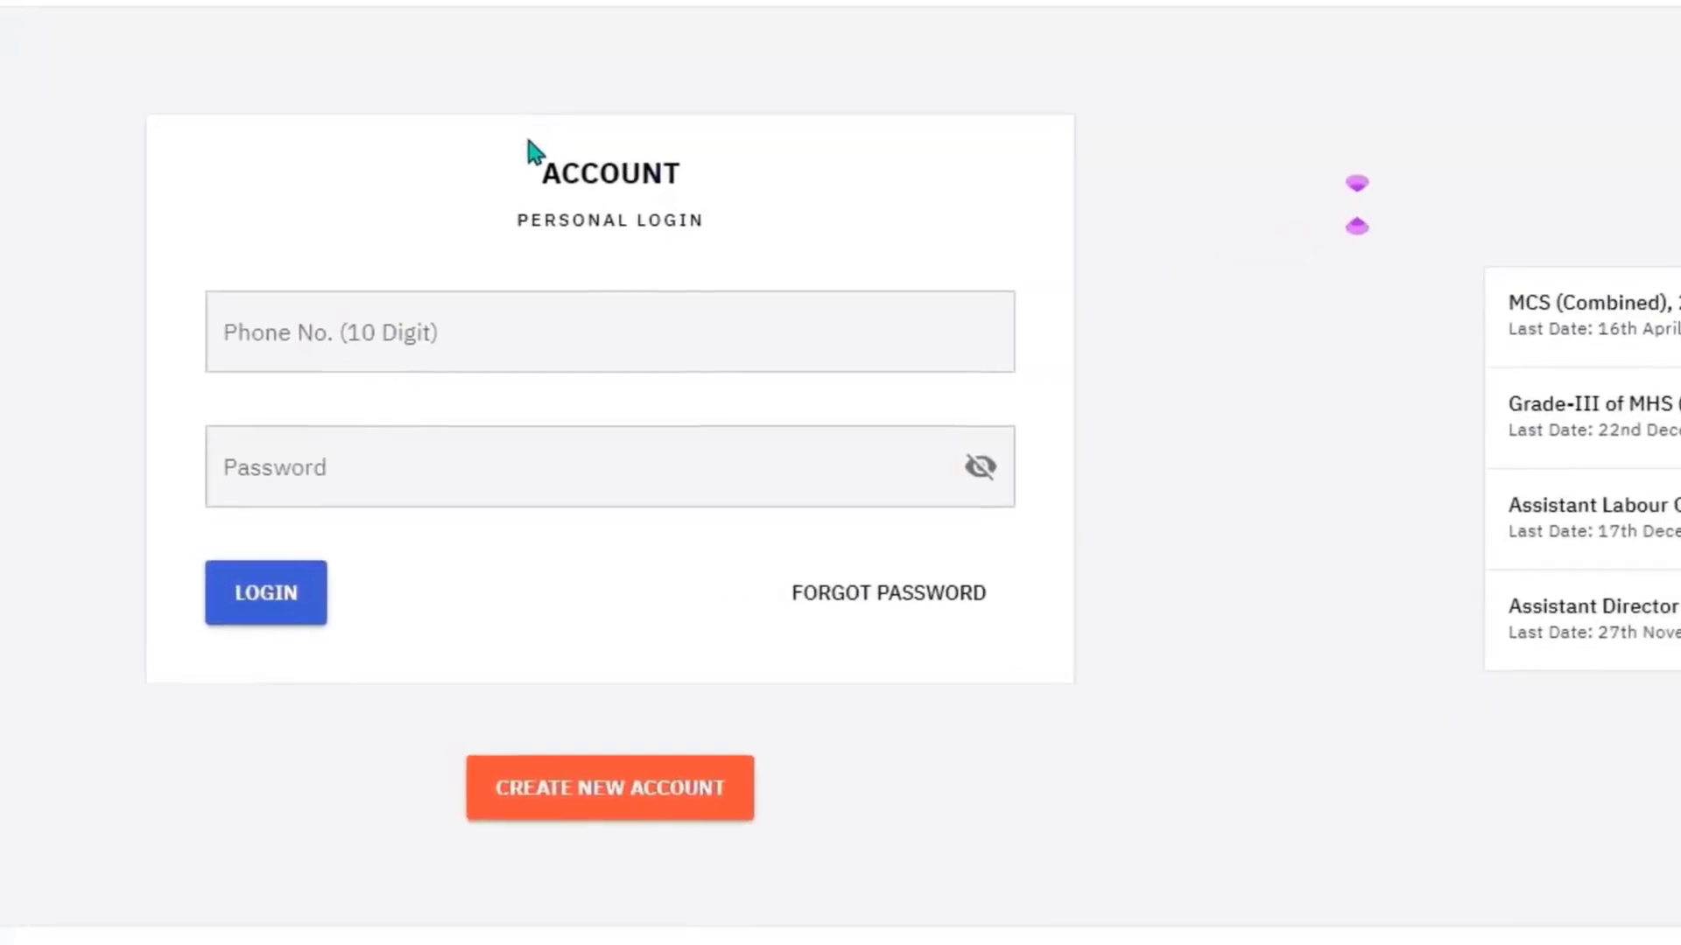
- Try logging in with empty phone and password fields, then open the Create New Account form
{"action": "left_click", "coordinate": [457, 342]}
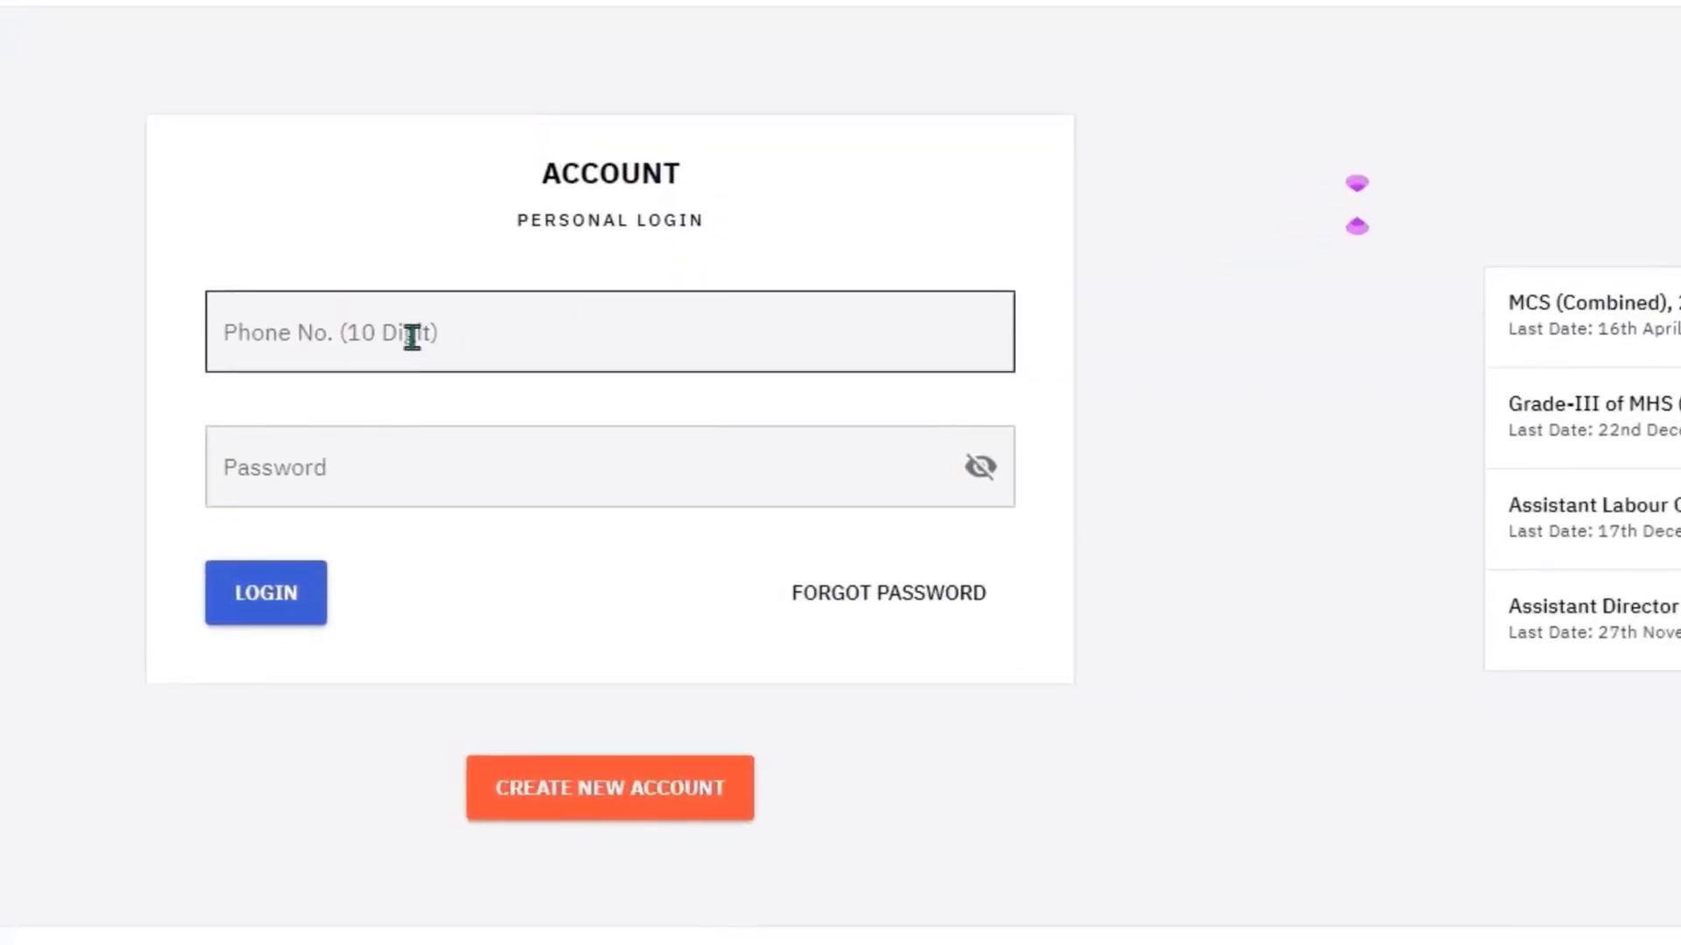
{"action": "left_click", "coordinate": [412, 337]}
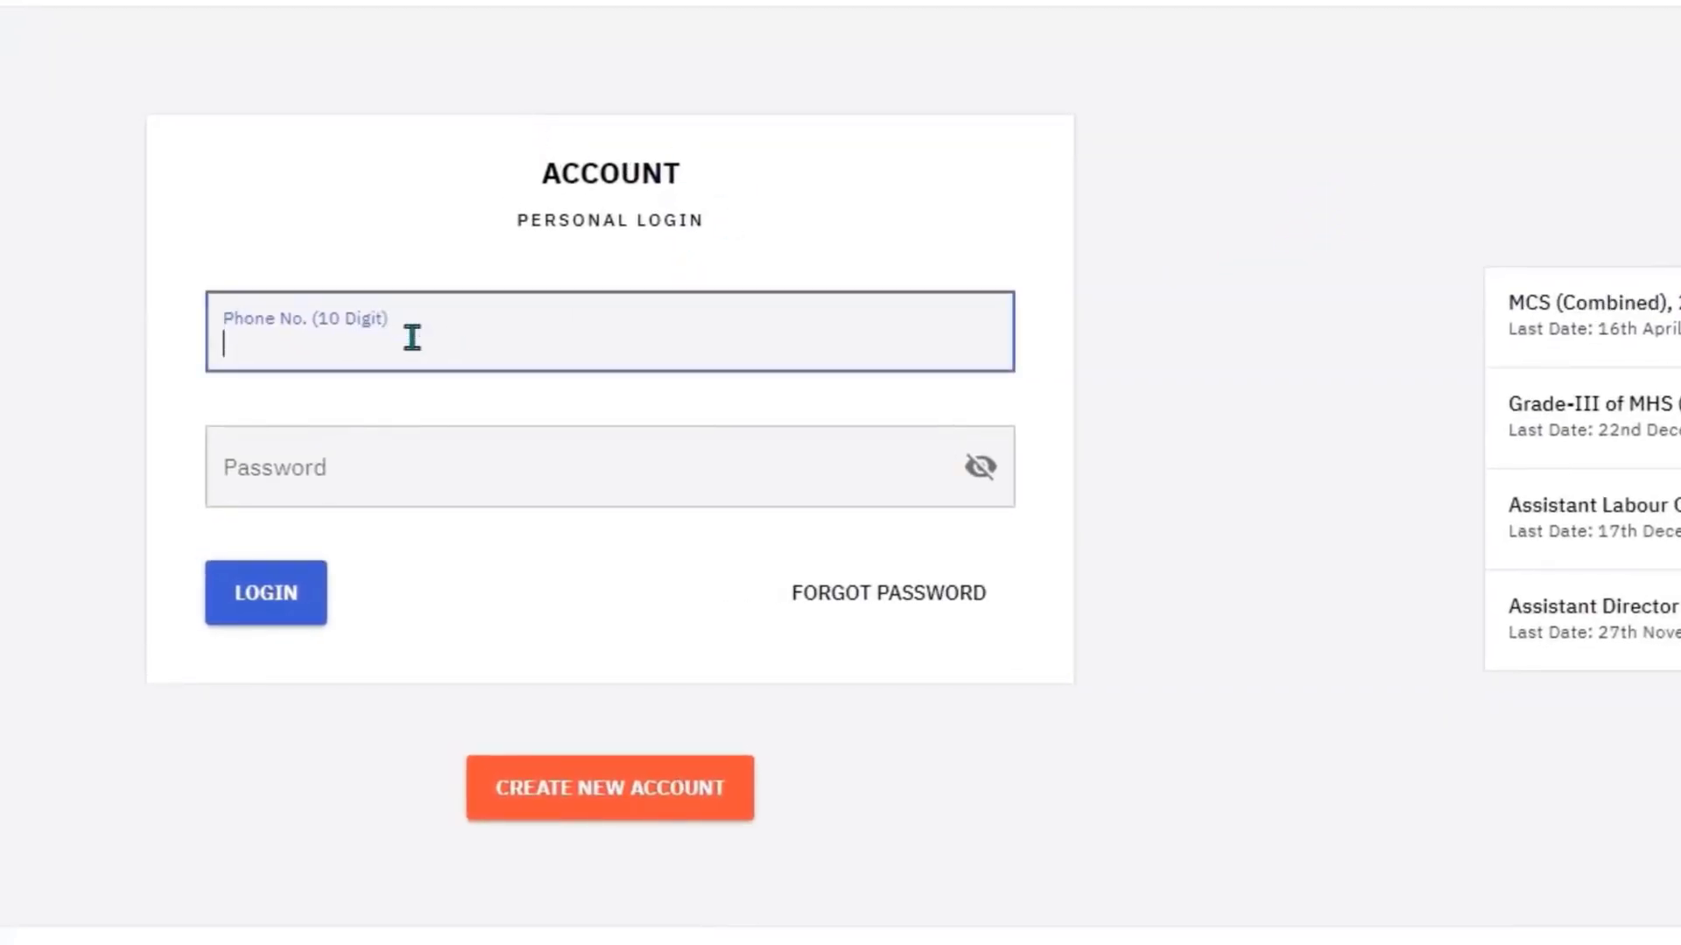
{"action": "left_click", "coordinate": [354, 454]}
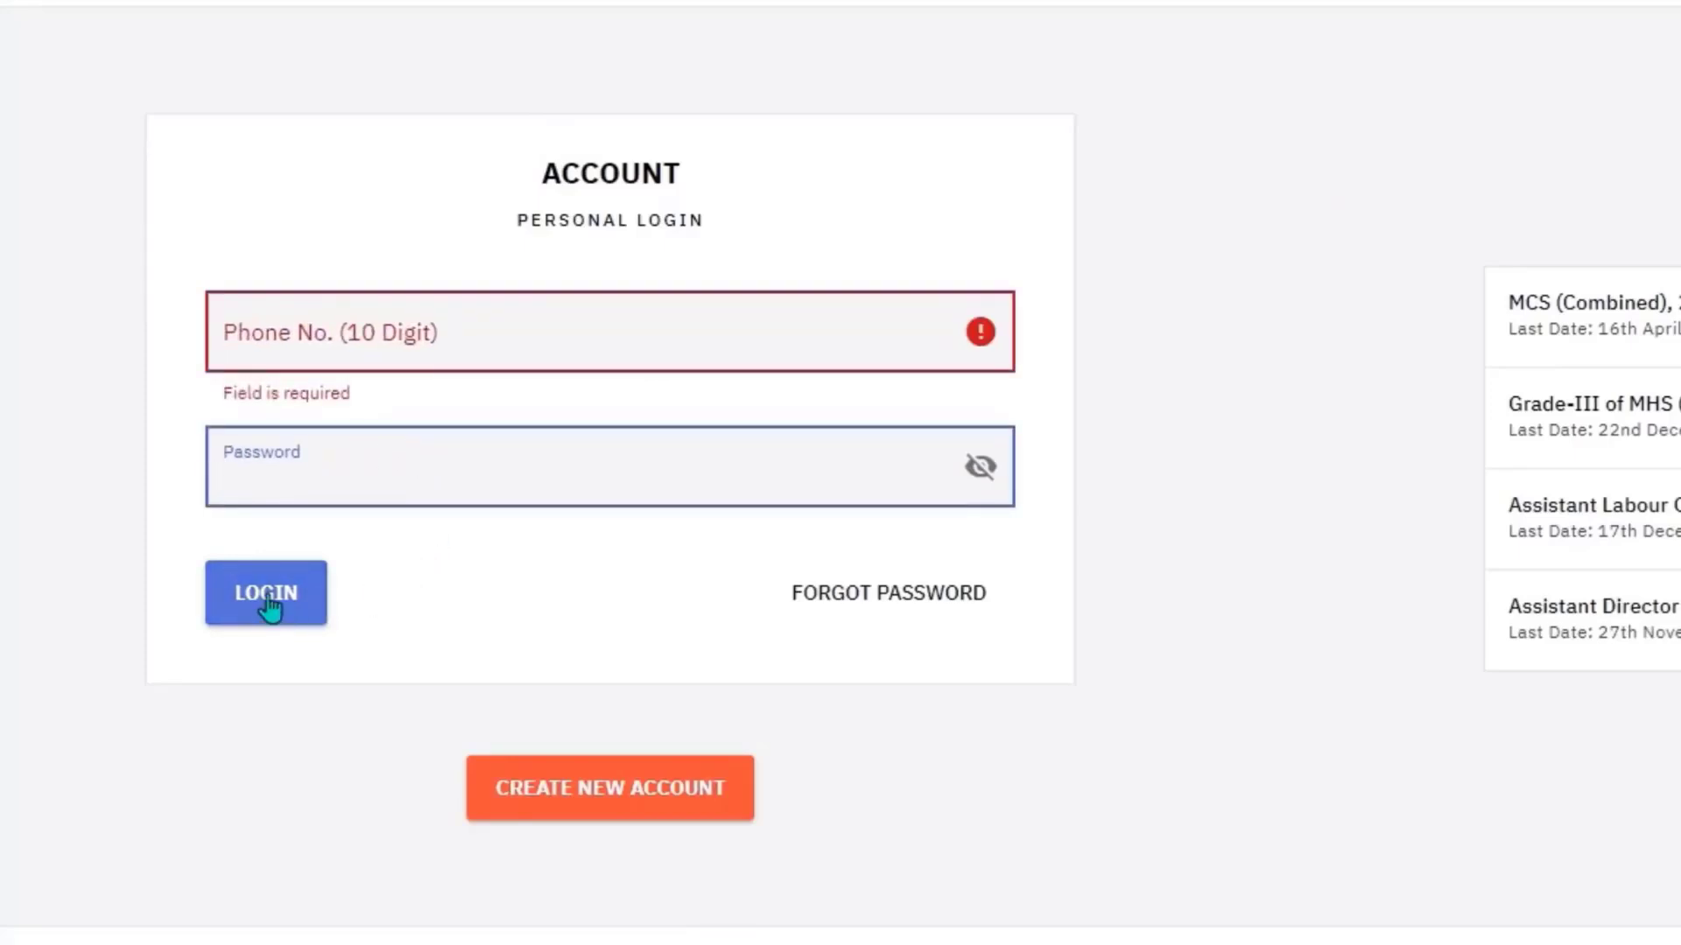
{"action": "left_click", "coordinate": [1279, 321]}
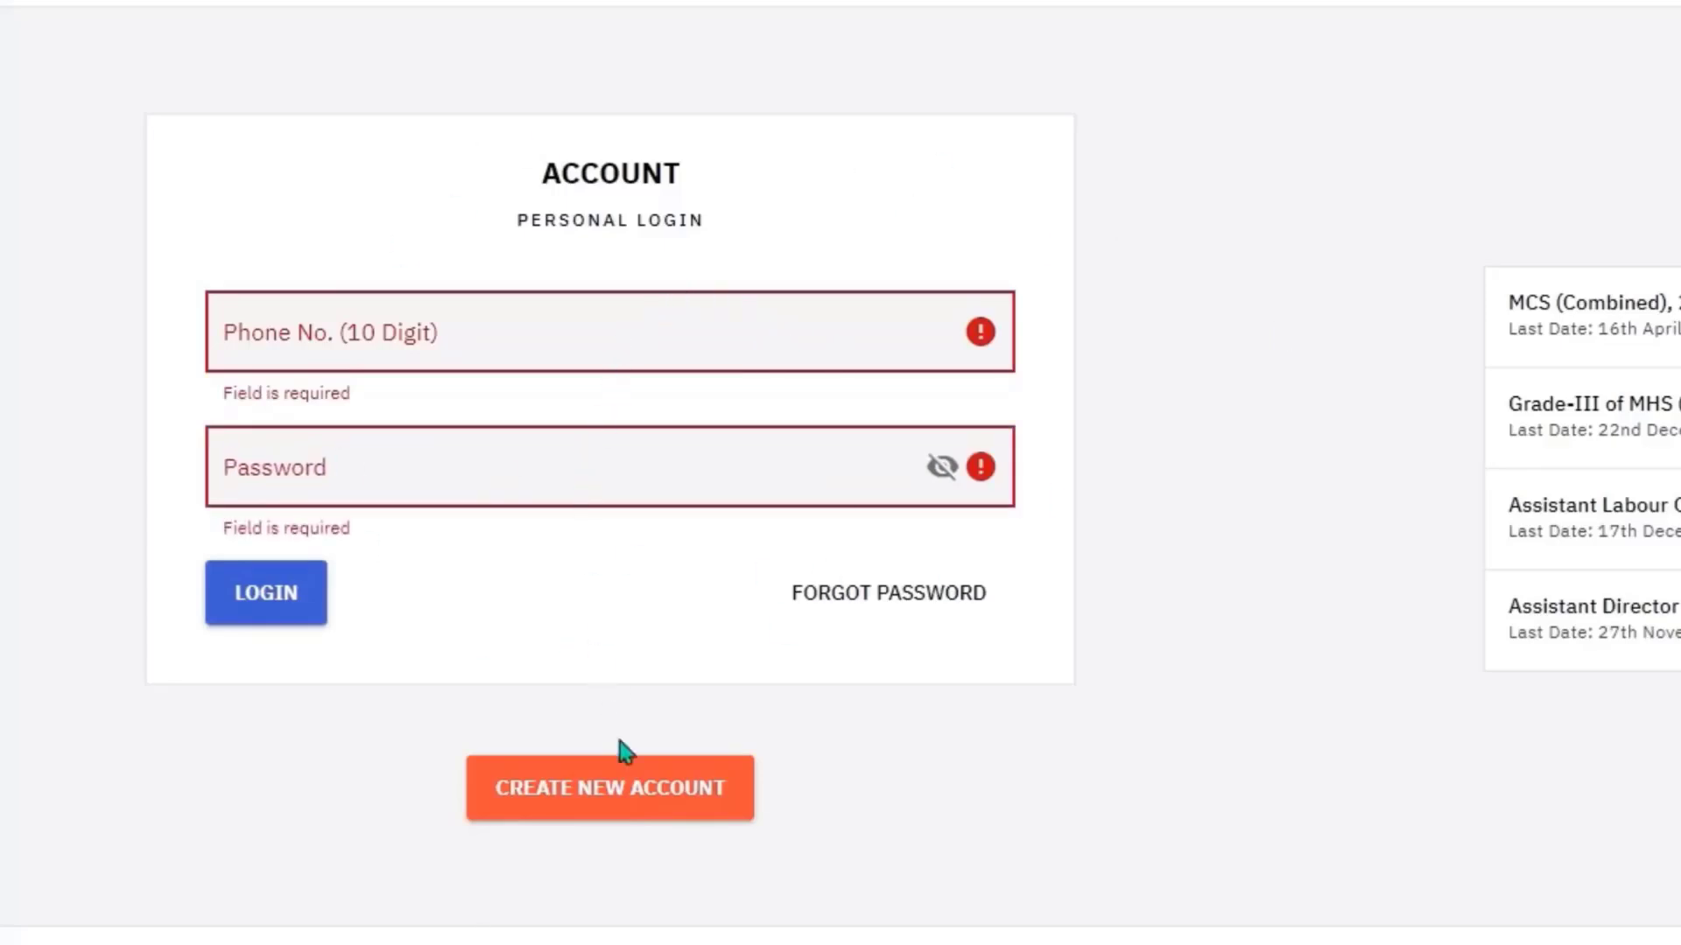
{"action": "left_click", "coordinate": [726, 801]}
- Abandon the registration form and go back to Home through the site menu
{"action": "left_click", "coordinate": [663, 228]}
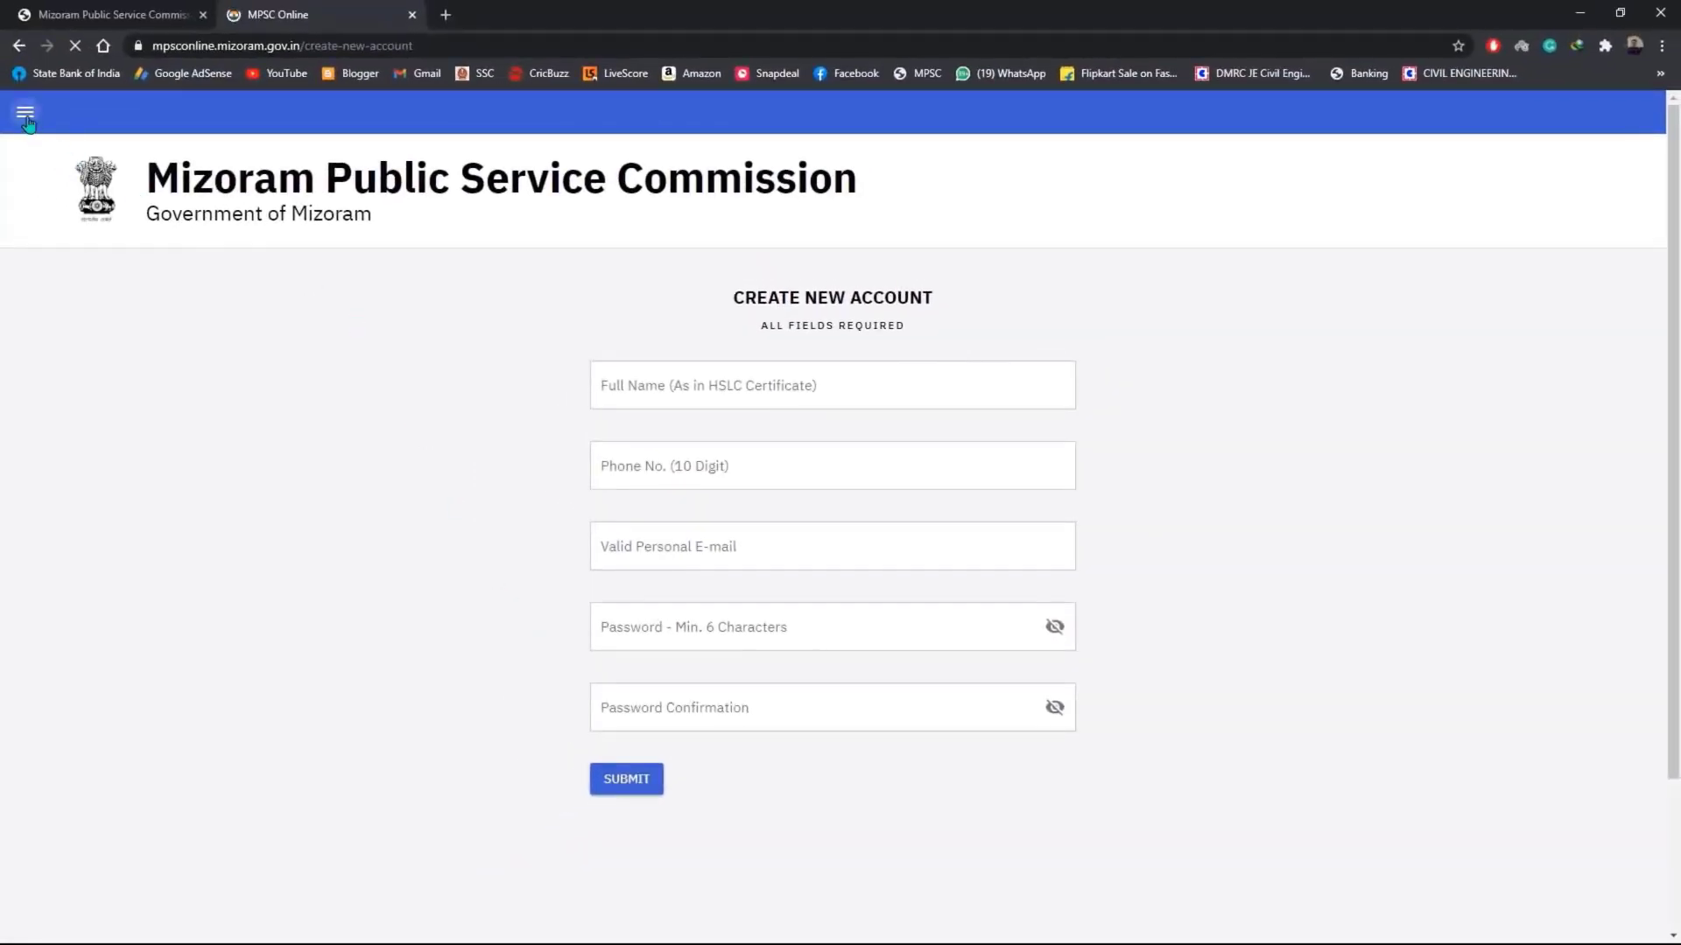
{"action": "left_click", "coordinate": [26, 117]}
{"action": "left_click", "coordinate": [87, 115]}
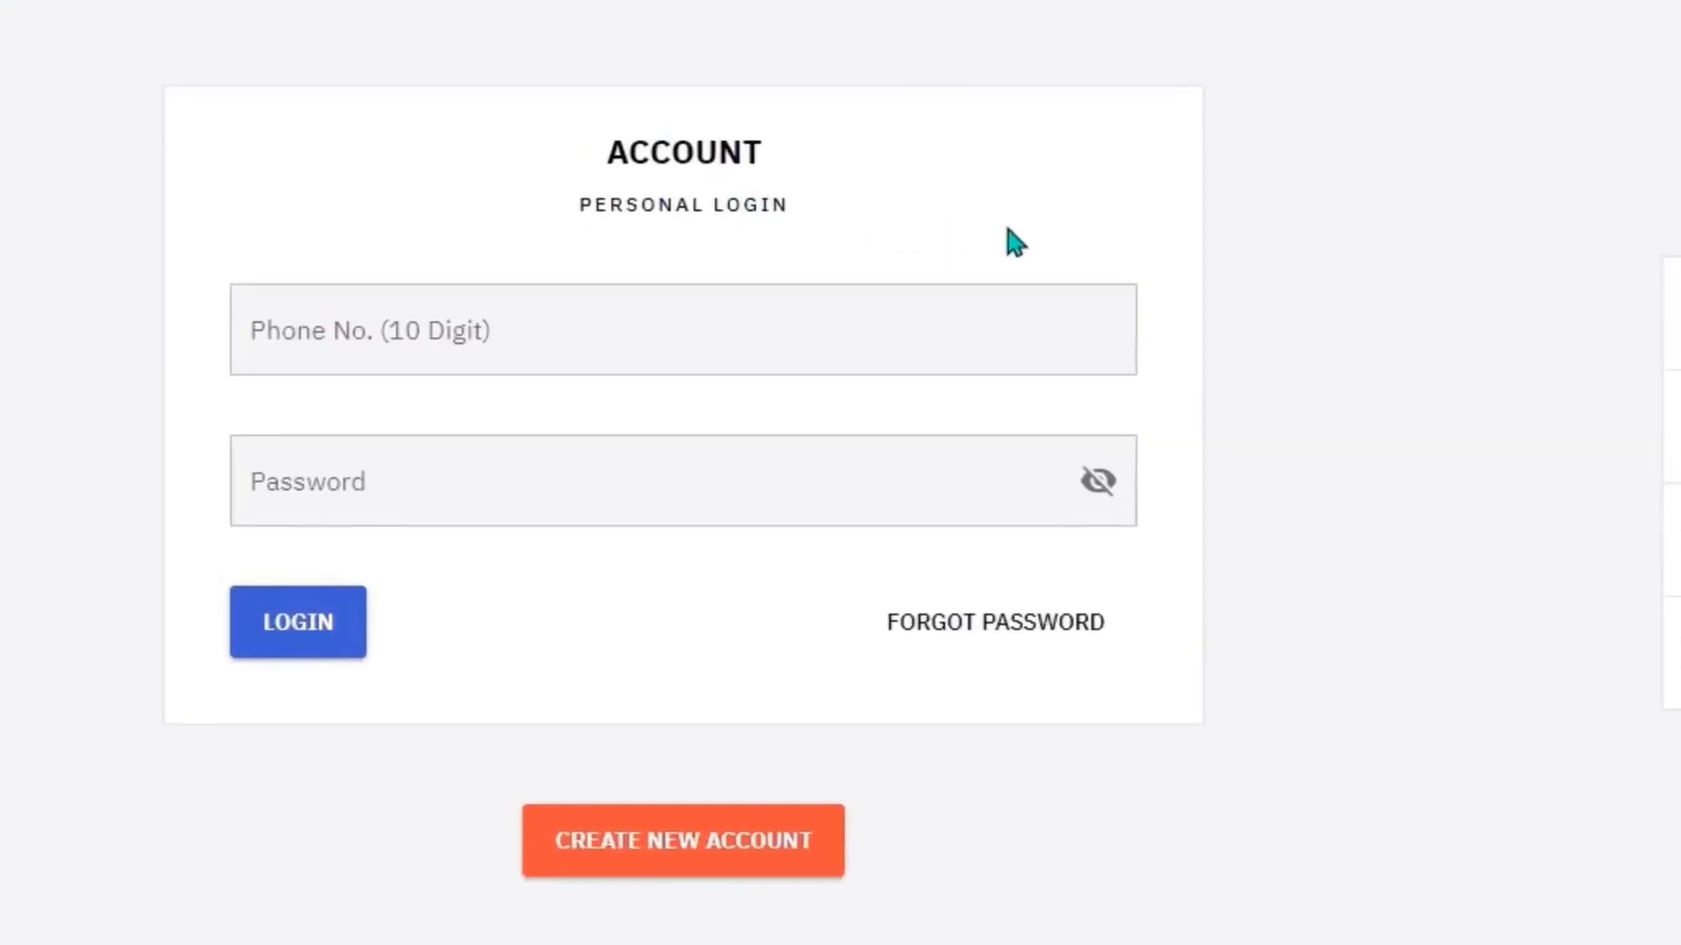
- Enter the registered phone number in the account login form
{"action": "left_click", "coordinate": [473, 334]}
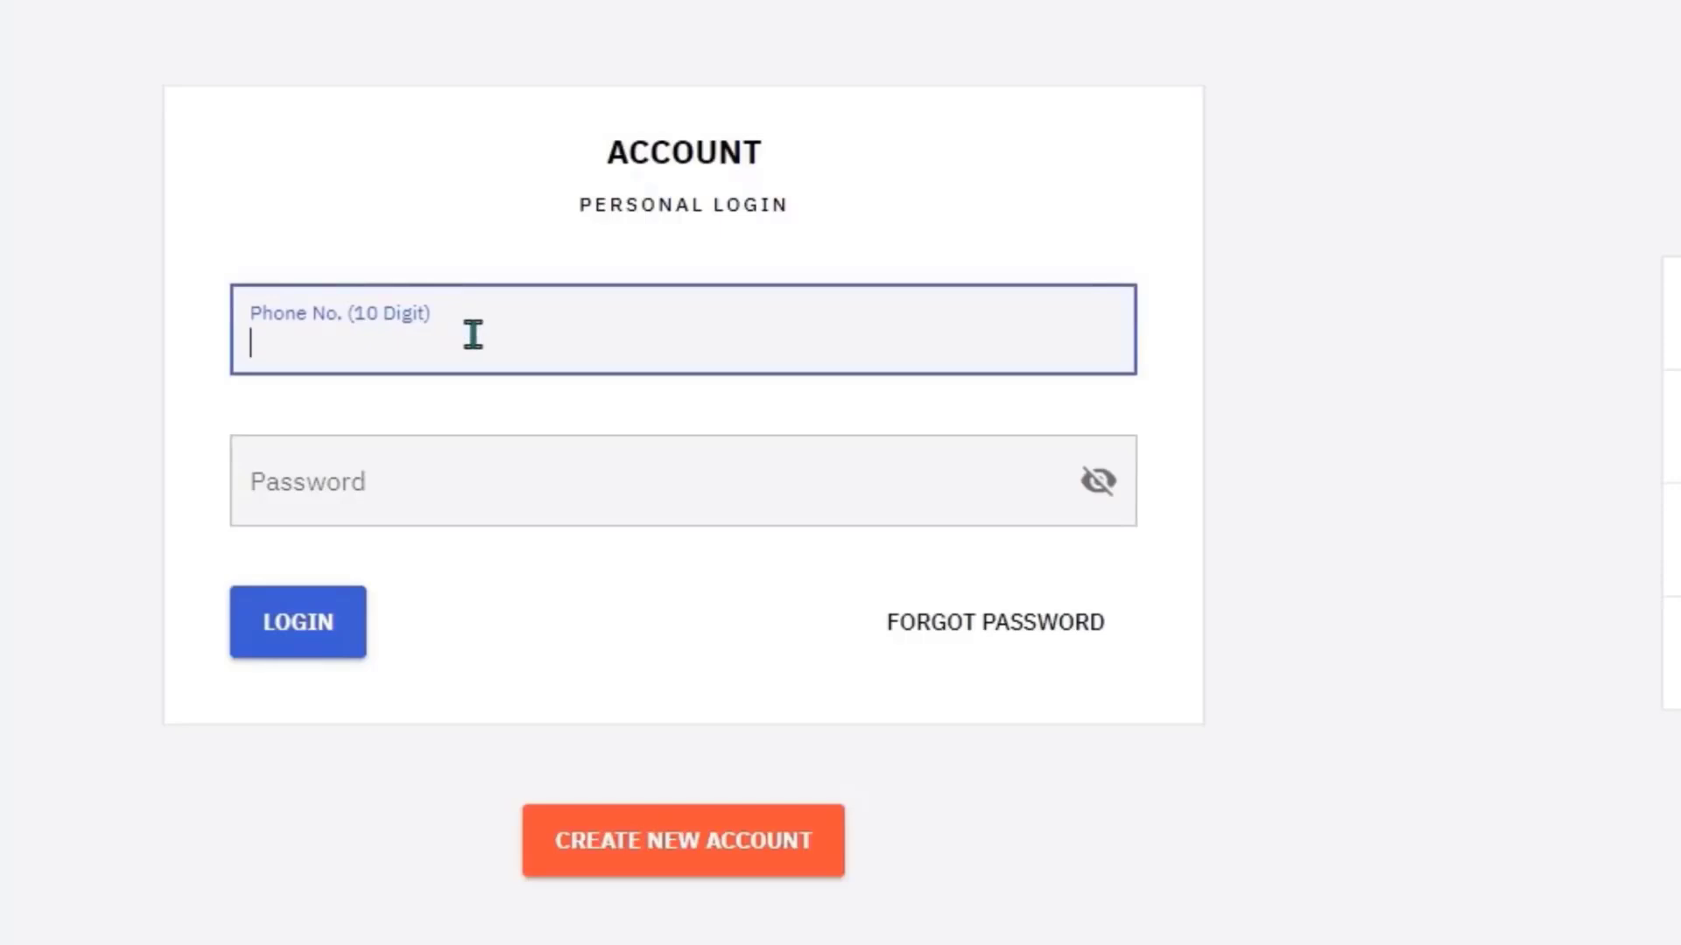
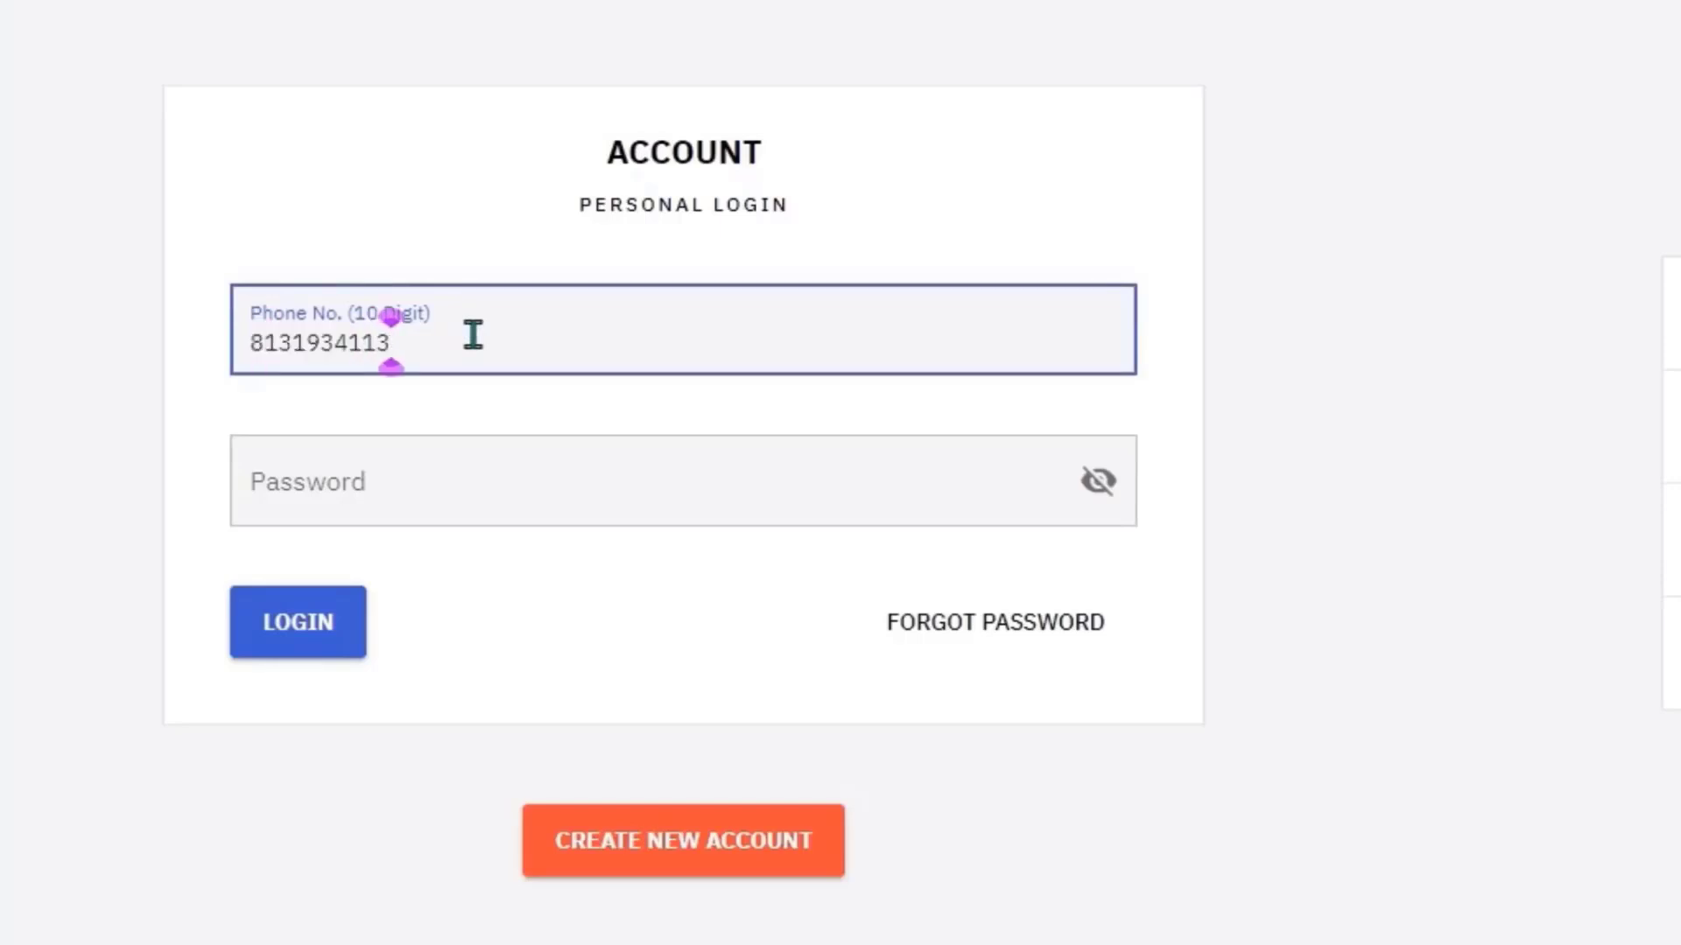
{"action": "left_click", "coordinate": [502, 484]}
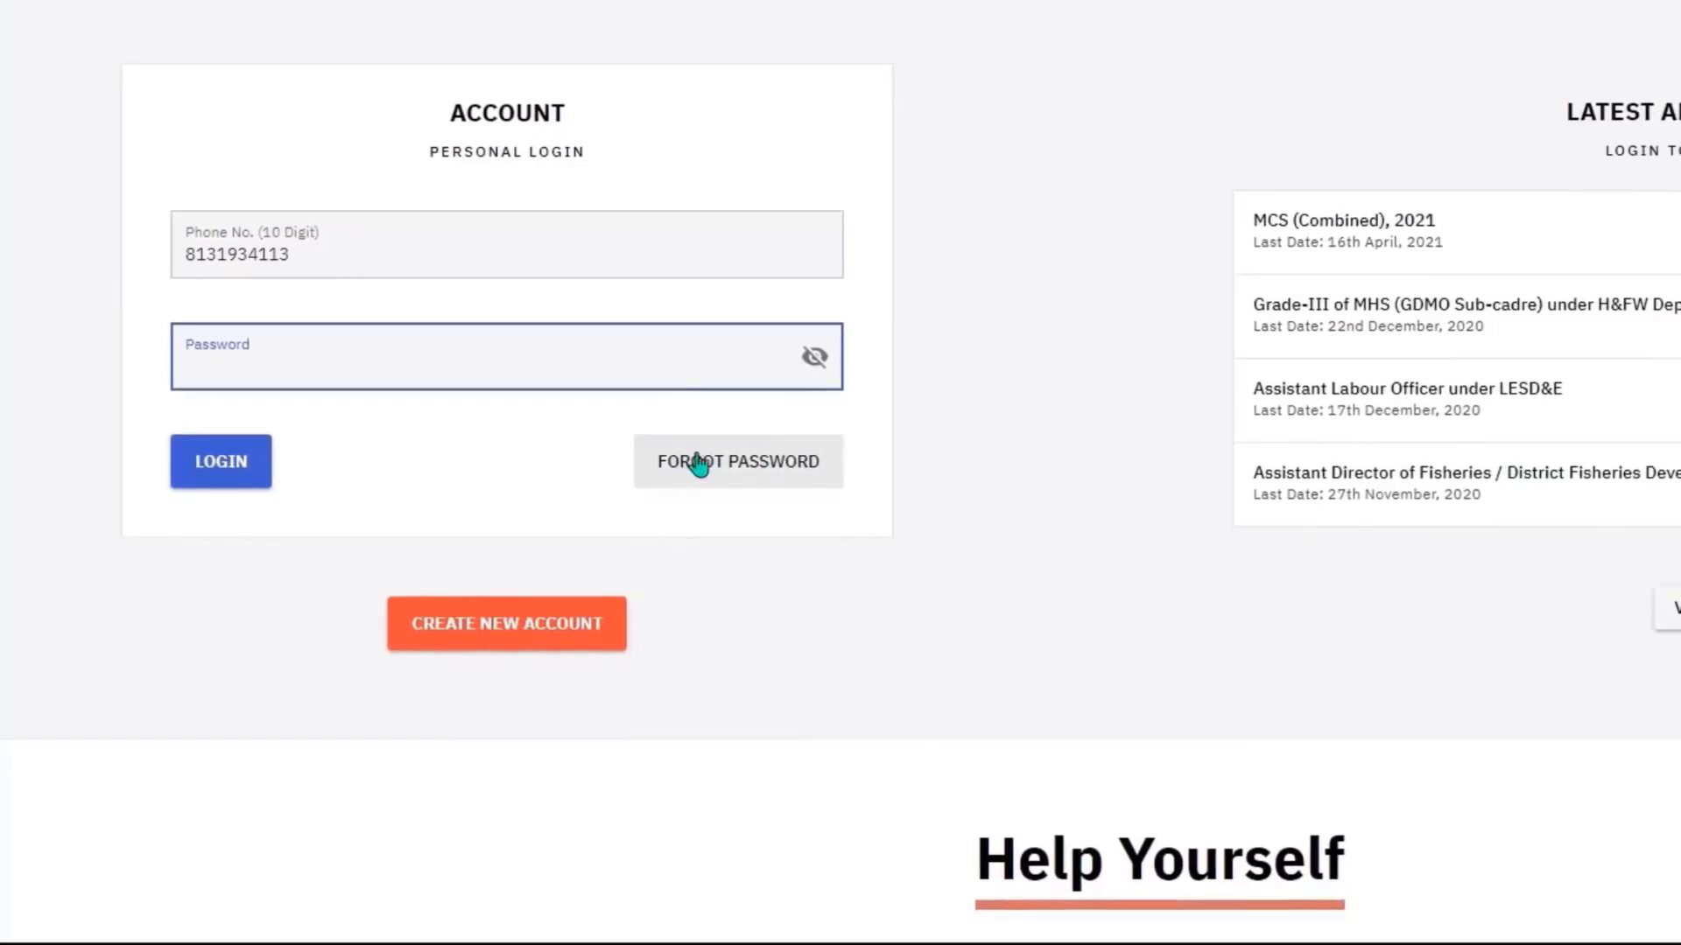
- Request a one-time password for that phone number and log in with the received code
{"action": "left_click", "coordinate": [701, 465]}
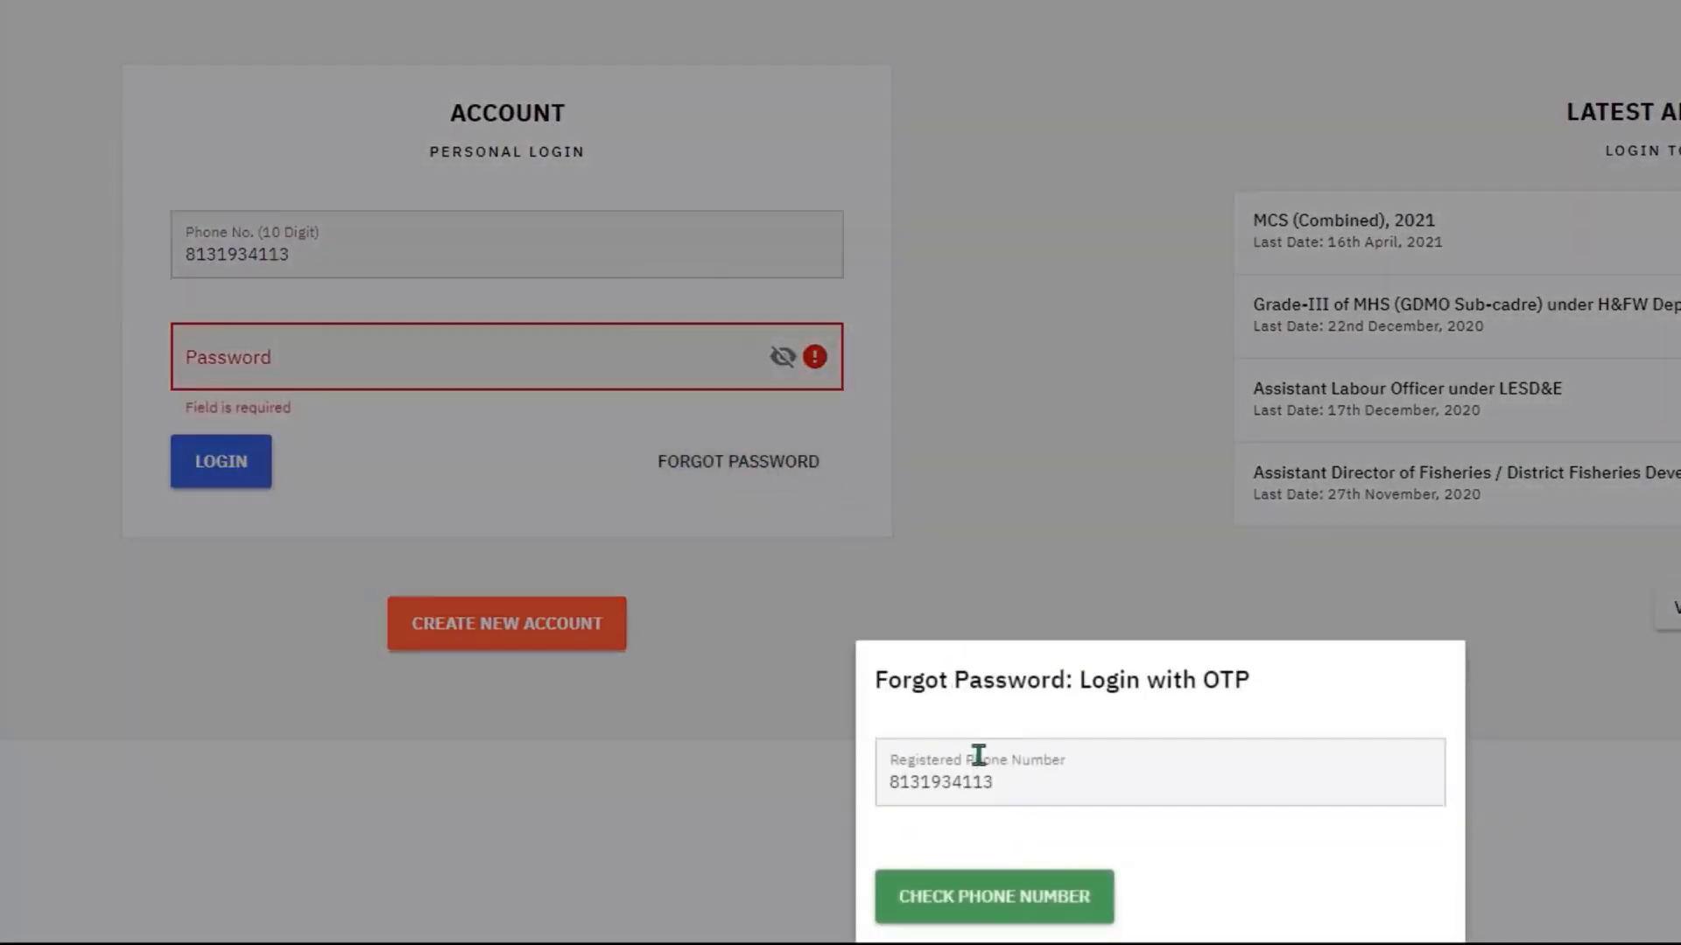
{"action": "left_click", "coordinate": [988, 784]}
{"action": "left_click", "coordinate": [958, 906]}
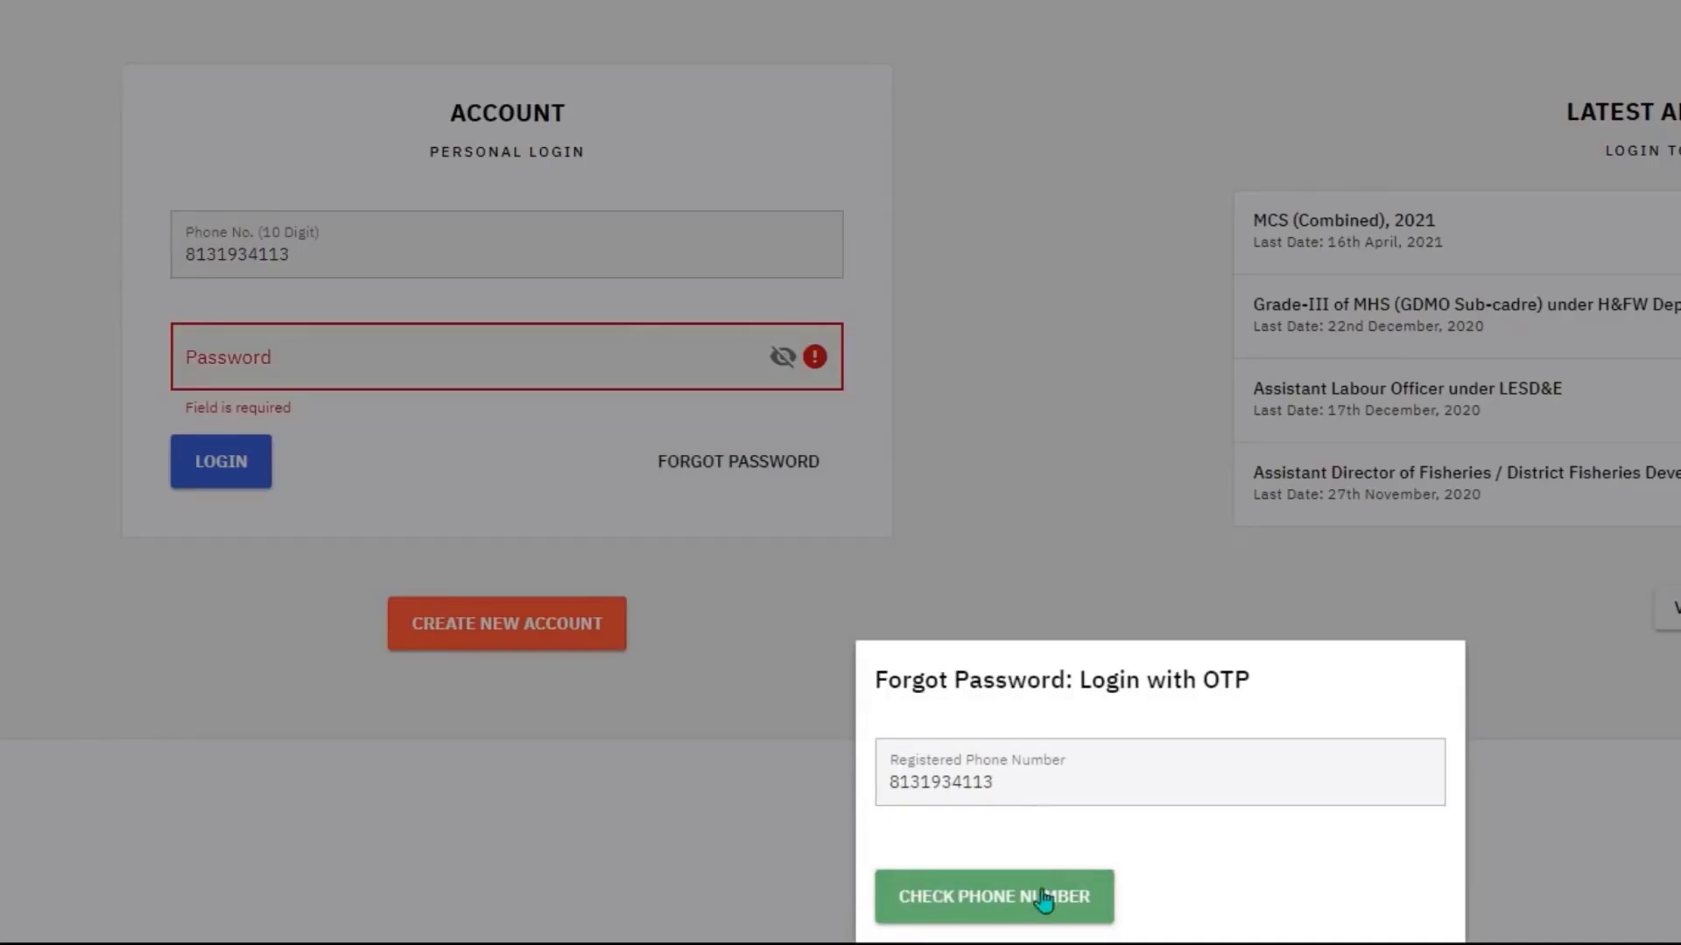
{"action": "left_click", "coordinate": [1011, 897]}
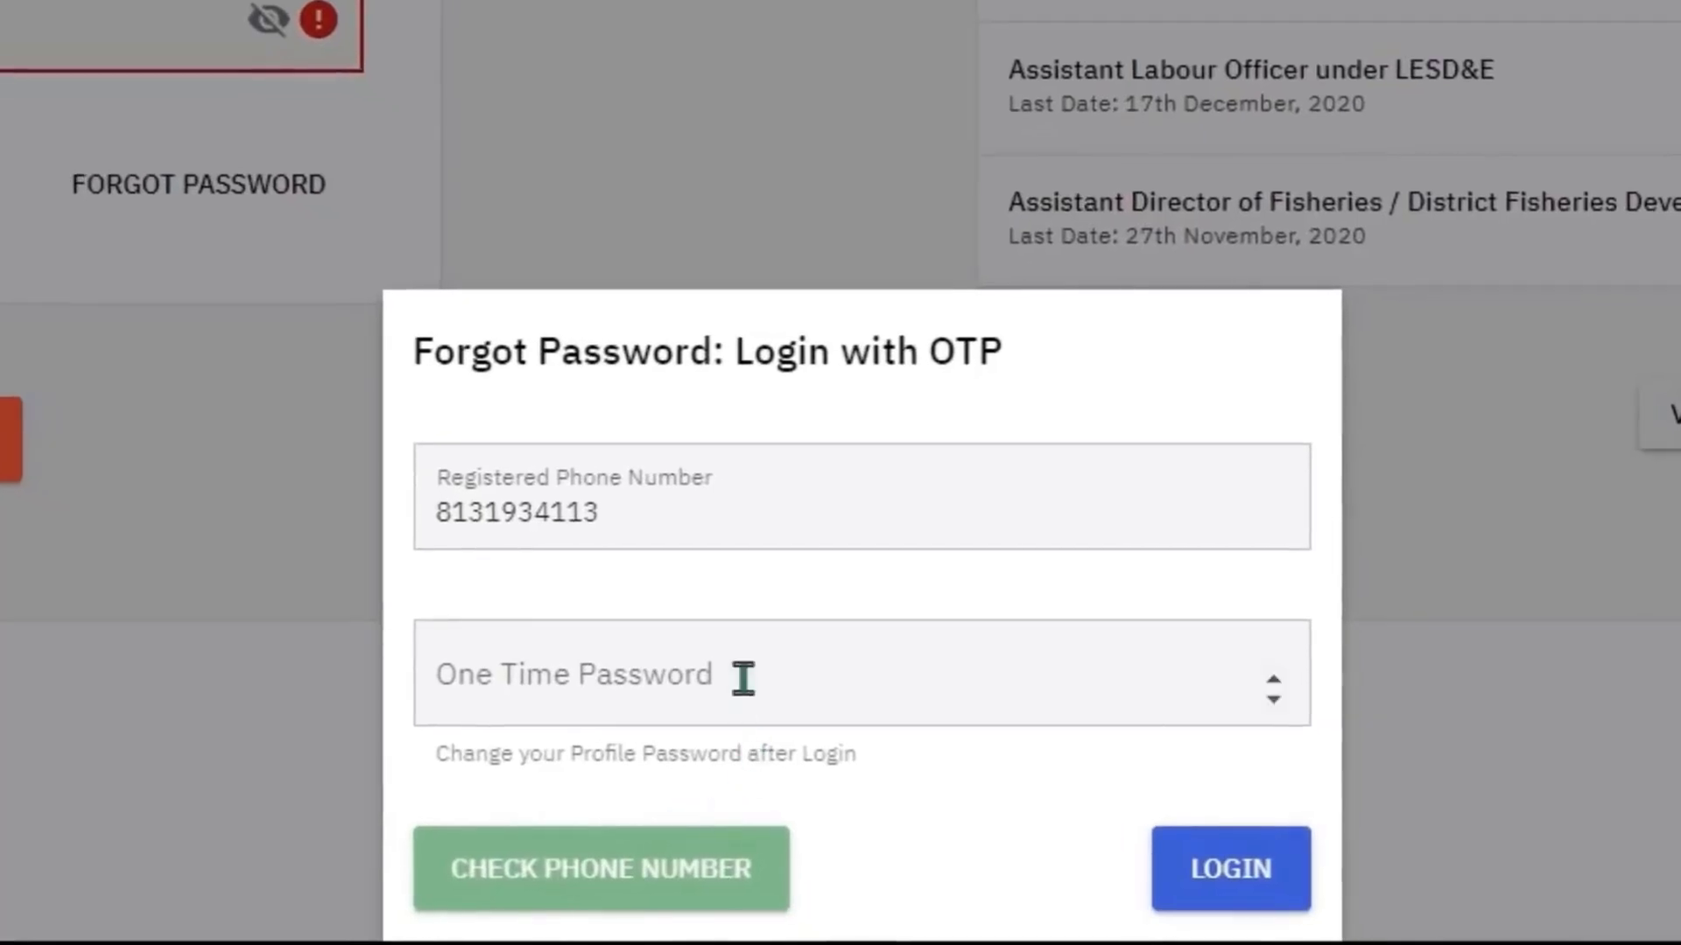
{"action": "left_click", "coordinate": [591, 663]}
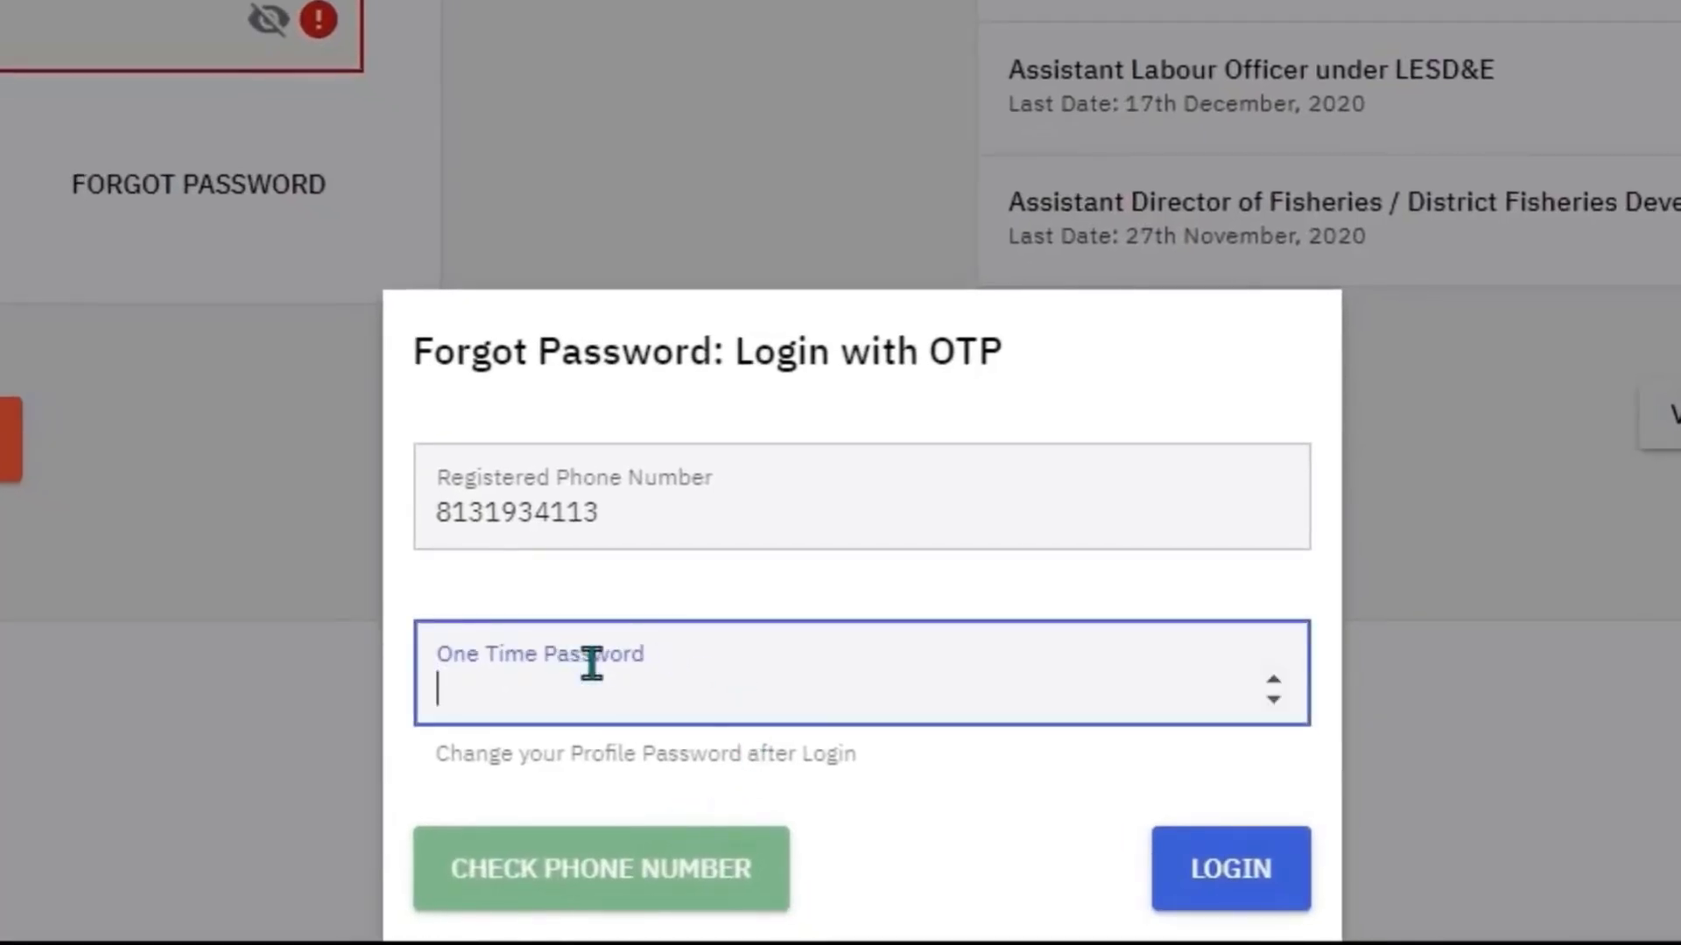
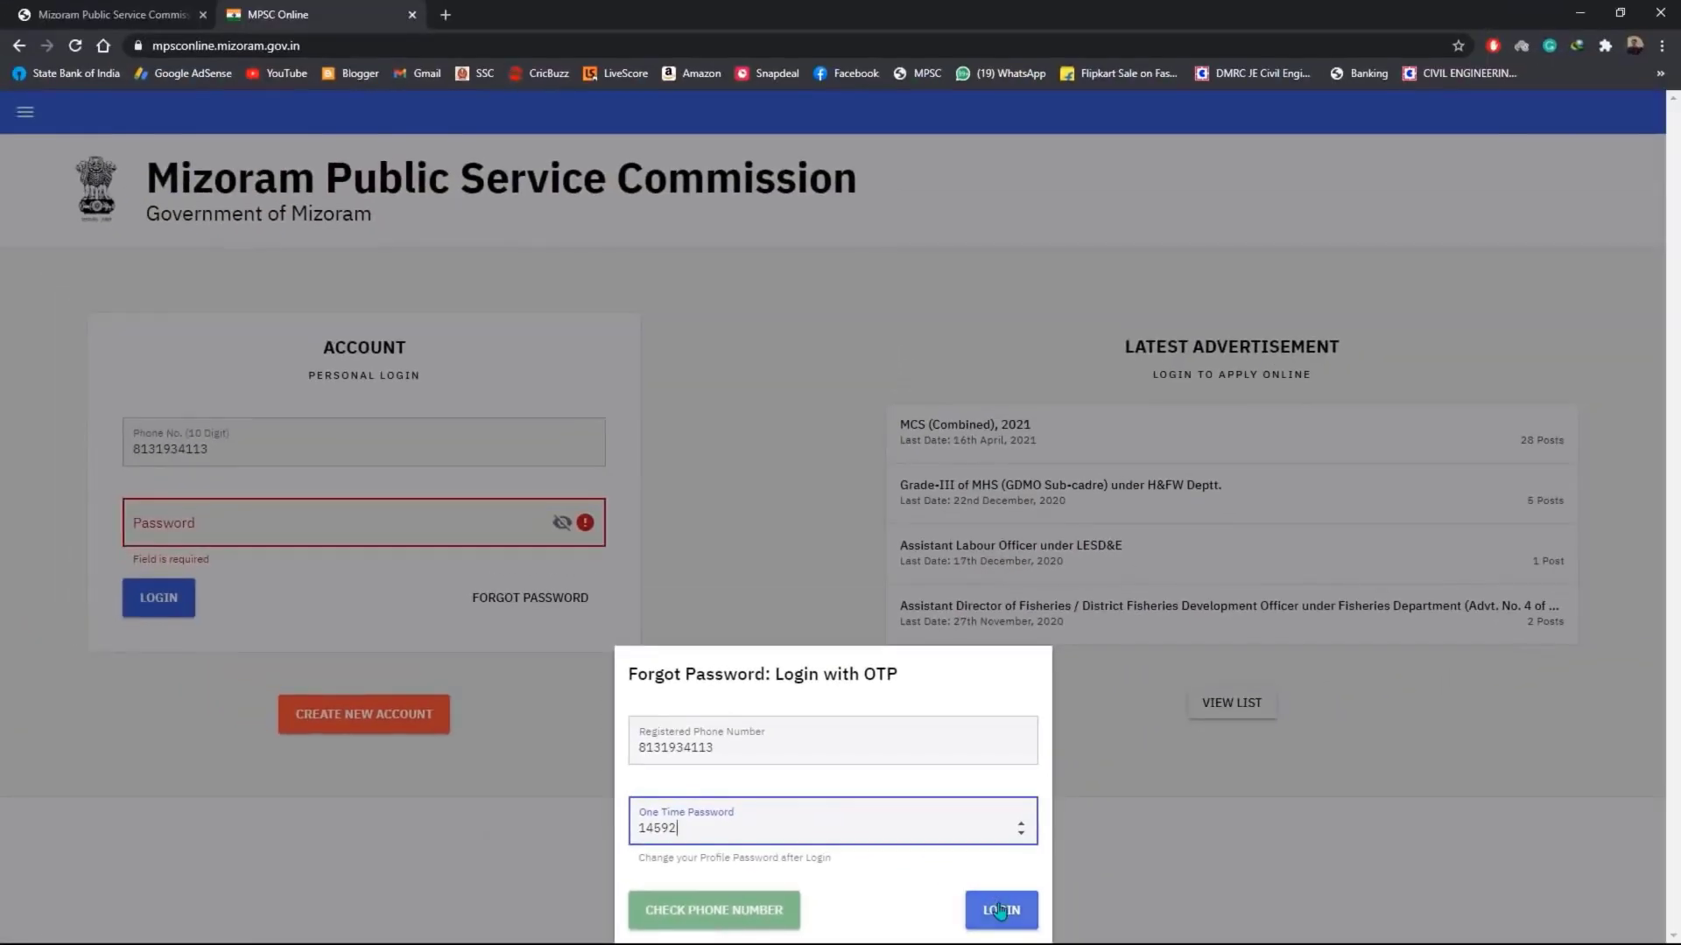
{"action": "left_click", "coordinate": [1000, 911]}
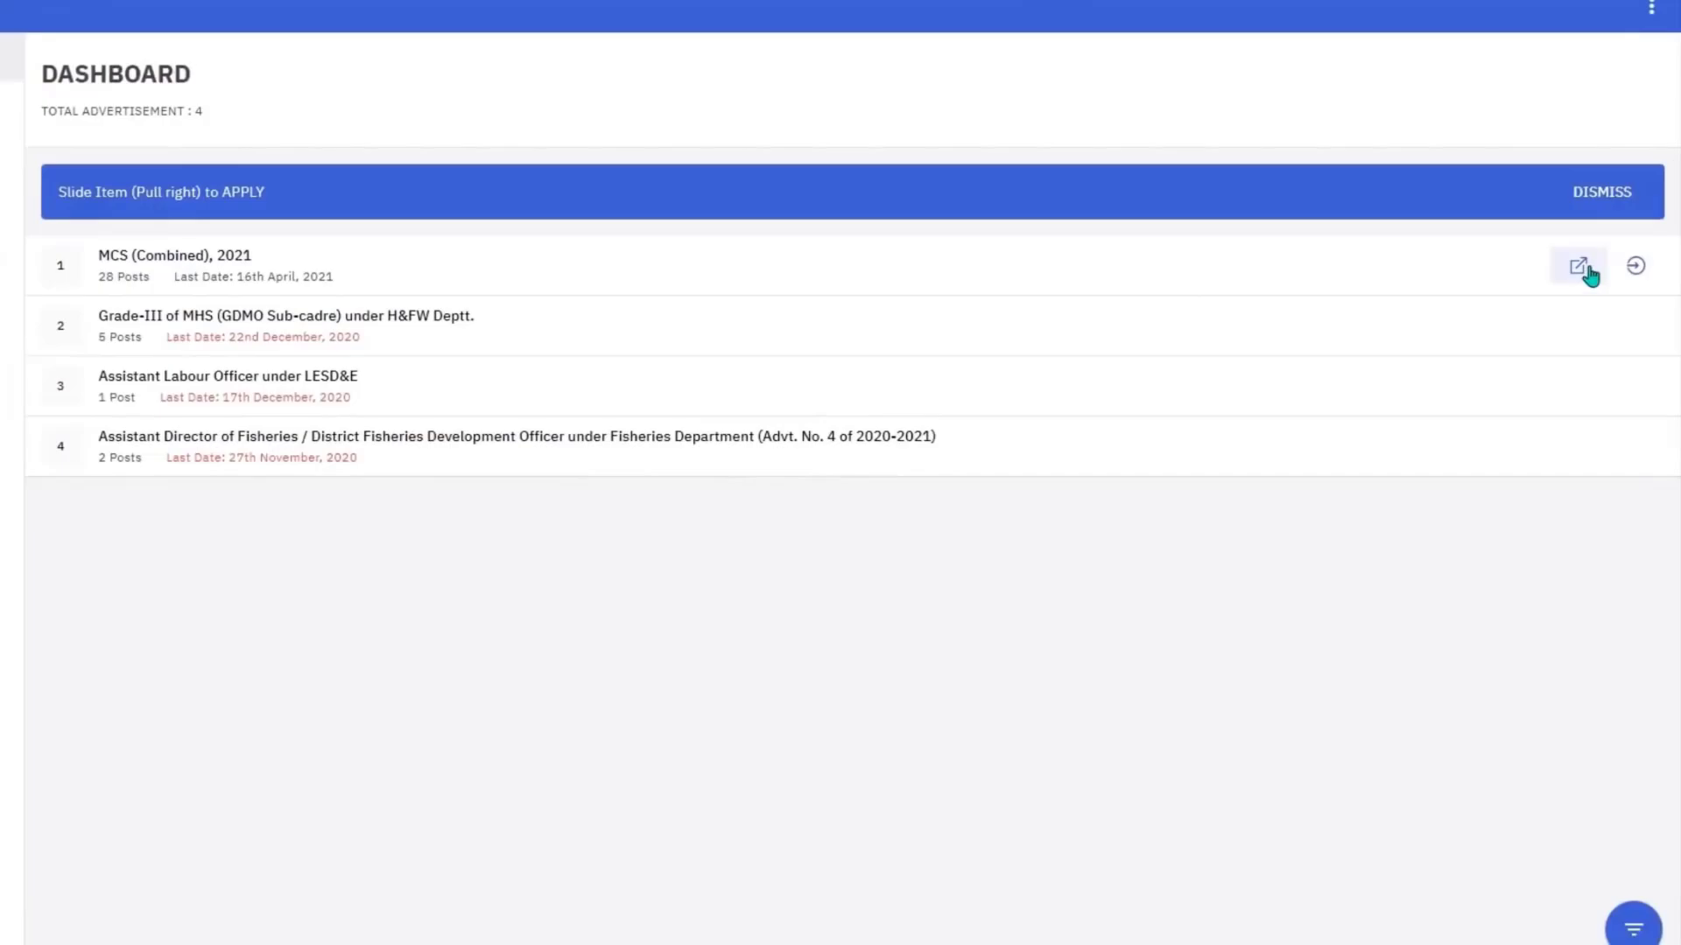
- Open the MCS (Combined), 2021 application, tick Show My Profile, and scroll to Exam Center
{"action": "left_click", "coordinate": [1590, 273]}
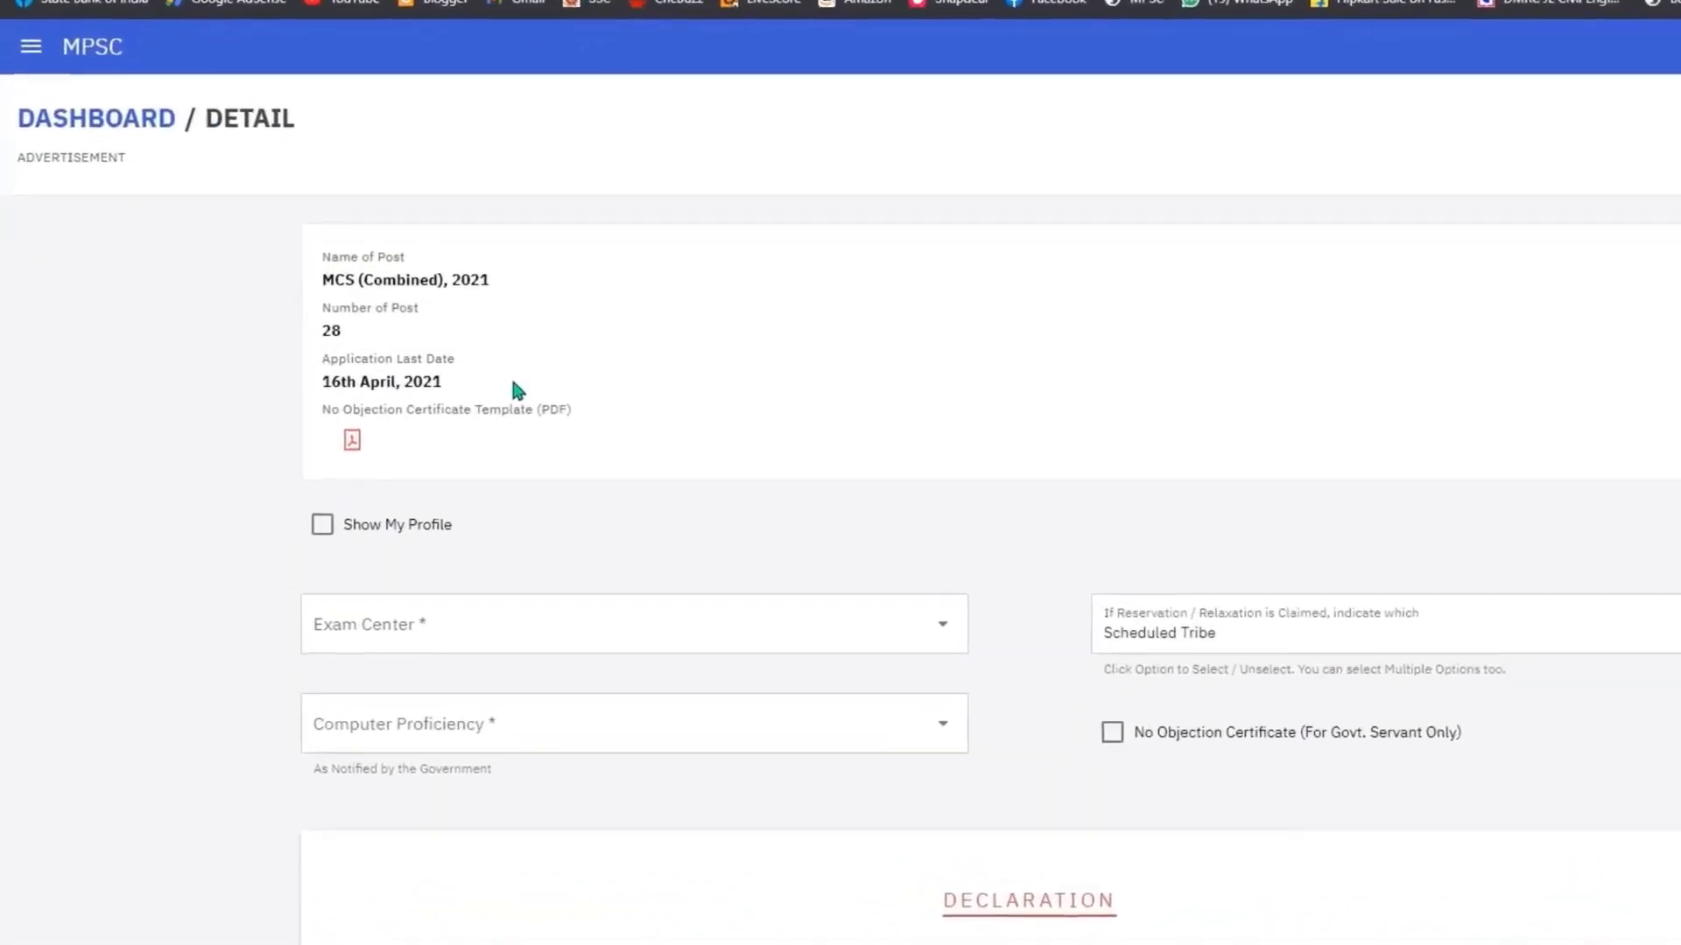
{"action": "scroll", "coordinate": [525, 389], "scroll_direction": "down", "scroll_amount": 1}
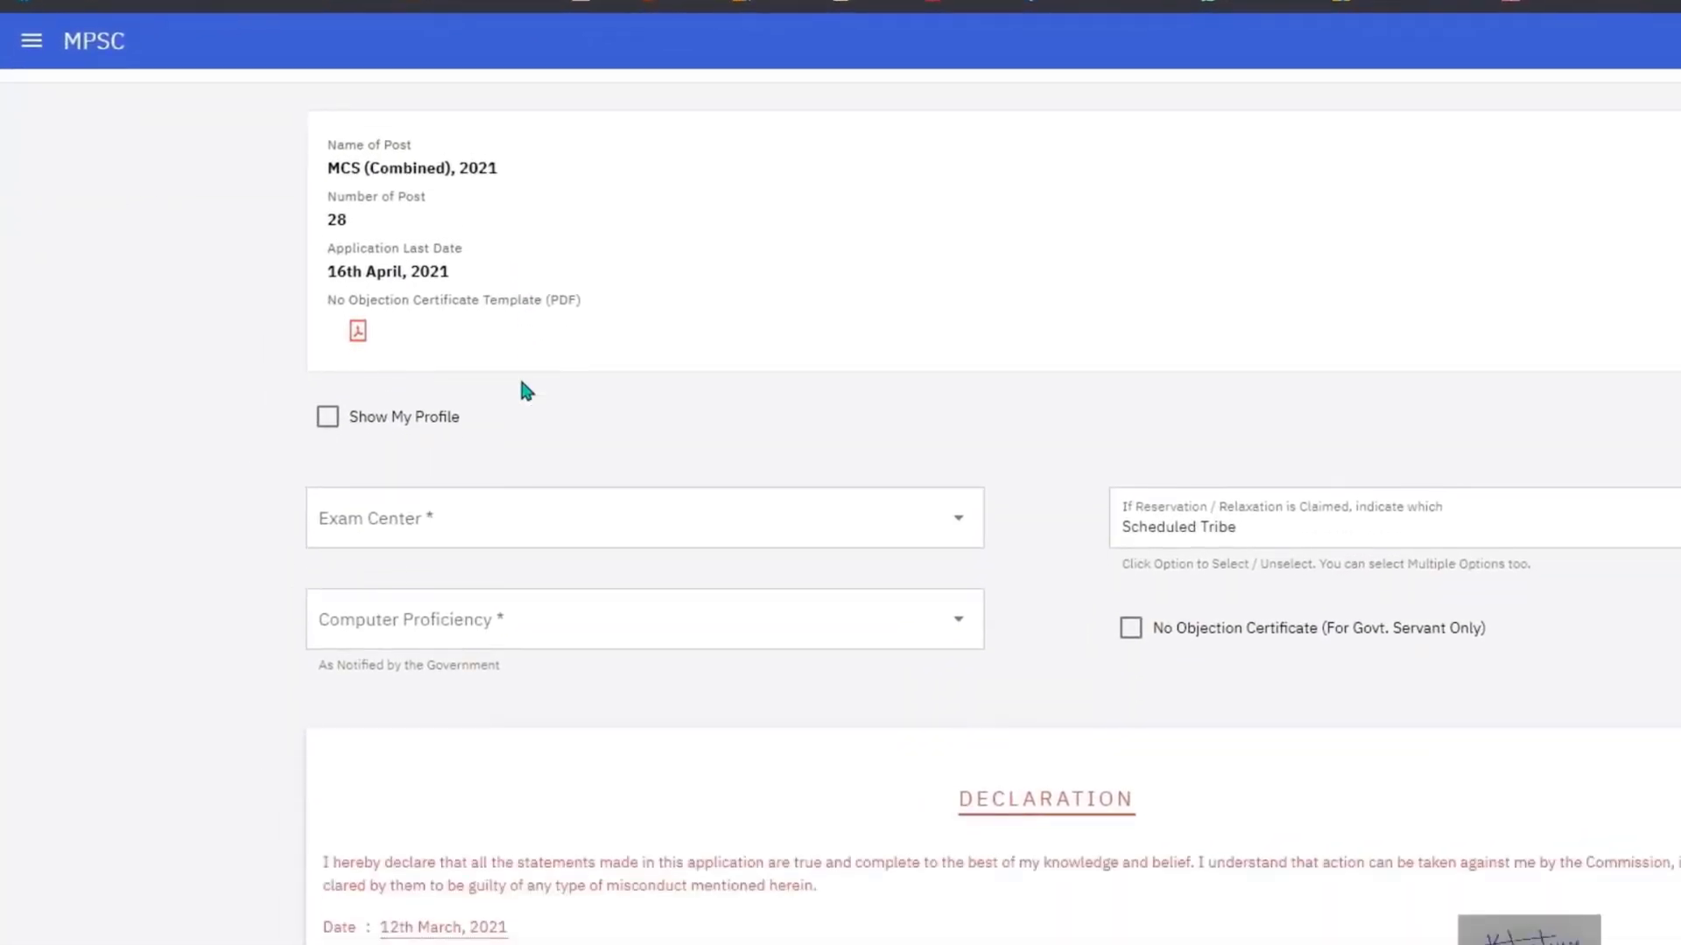
{"action": "left_click", "coordinate": [328, 418]}
{"action": "scroll", "coordinate": [341, 421], "scroll_direction": "down", "scroll_amount": 2}
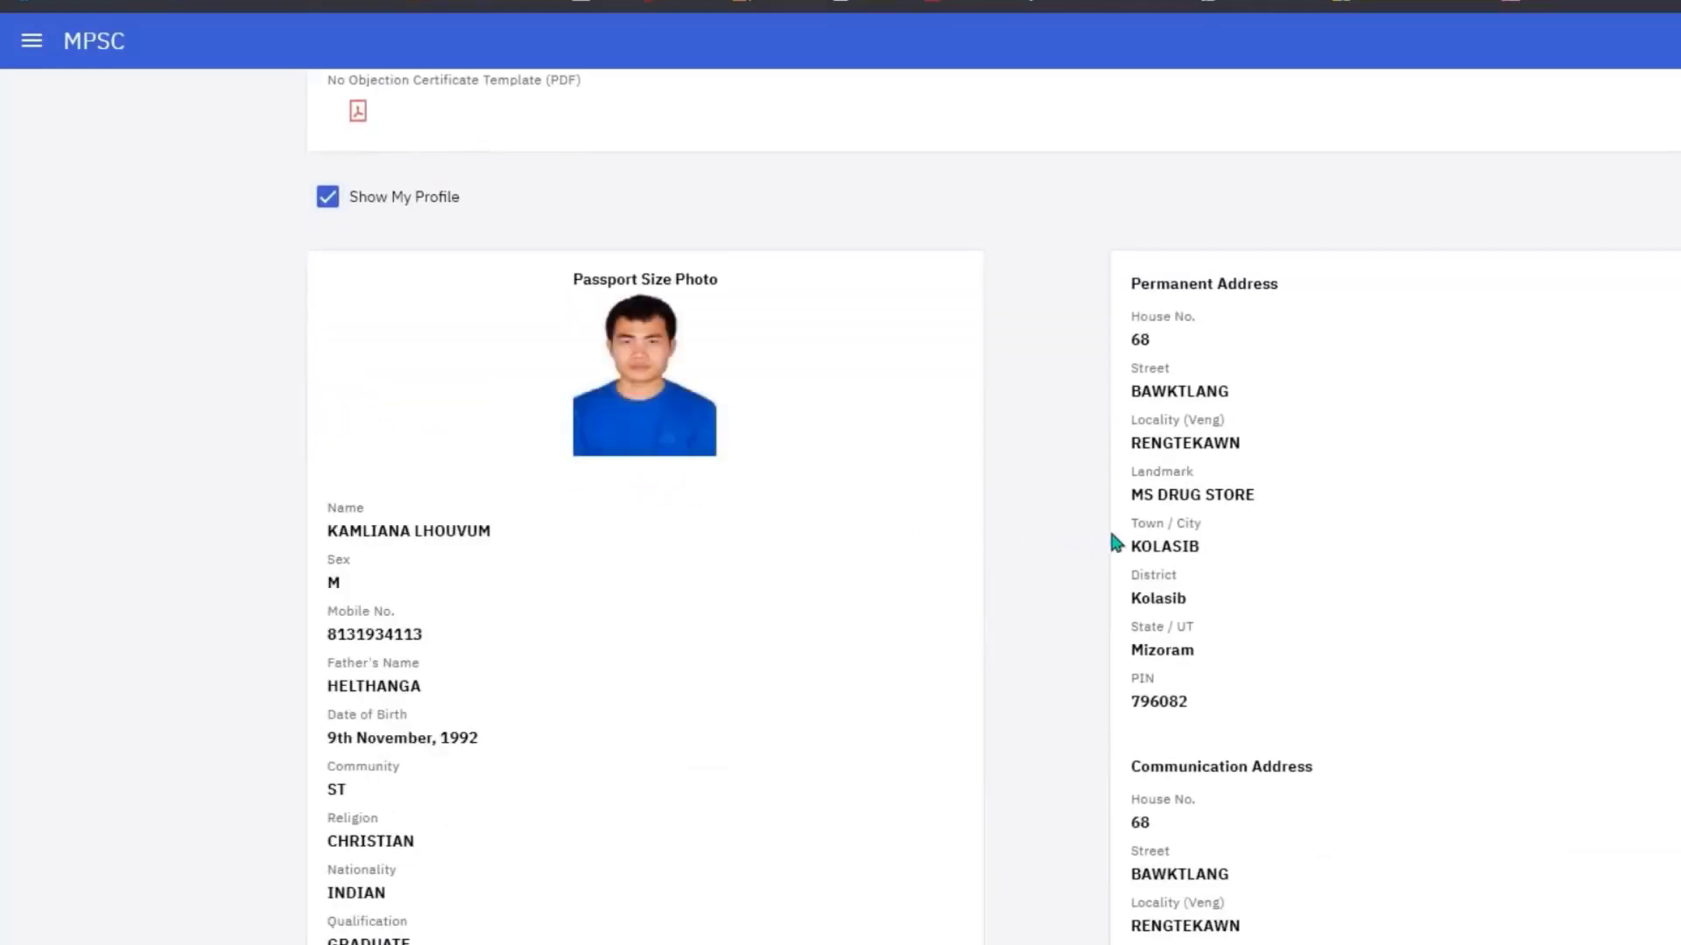
{"action": "scroll", "coordinate": [1111, 535], "scroll_direction": "down", "scroll_amount": 6}
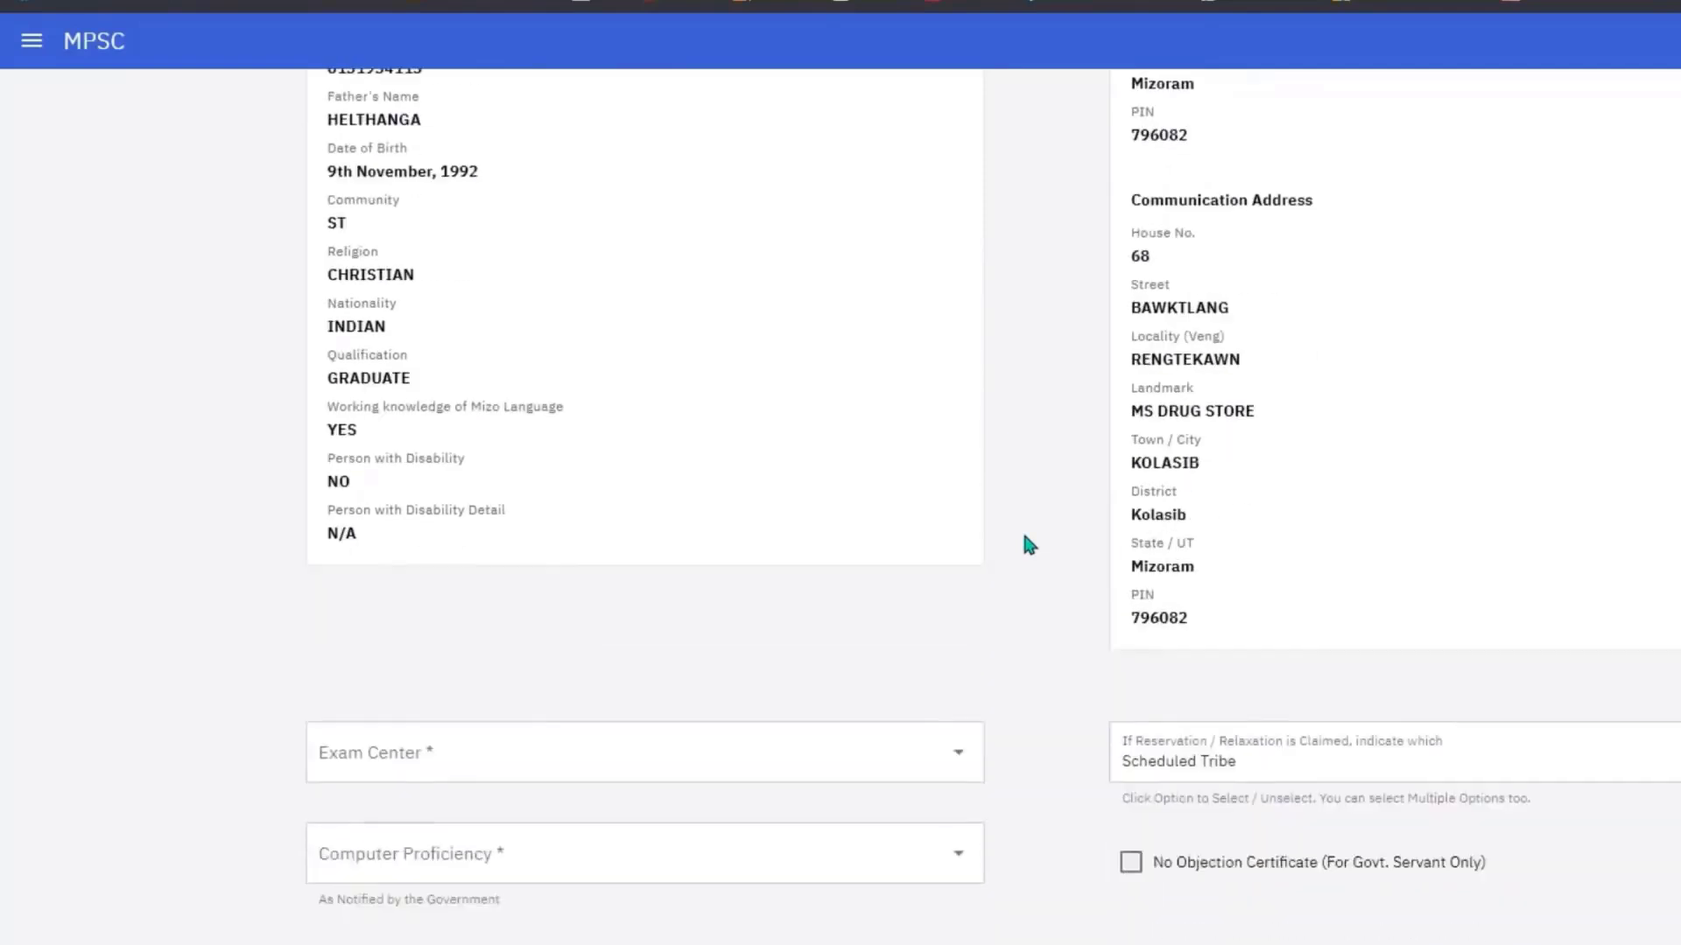
{"action": "scroll", "coordinate": [1025, 544], "scroll_direction": "down", "scroll_amount": 2}
{"action": "scroll", "coordinate": [875, 507], "scroll_direction": "down", "scroll_amount": 1}
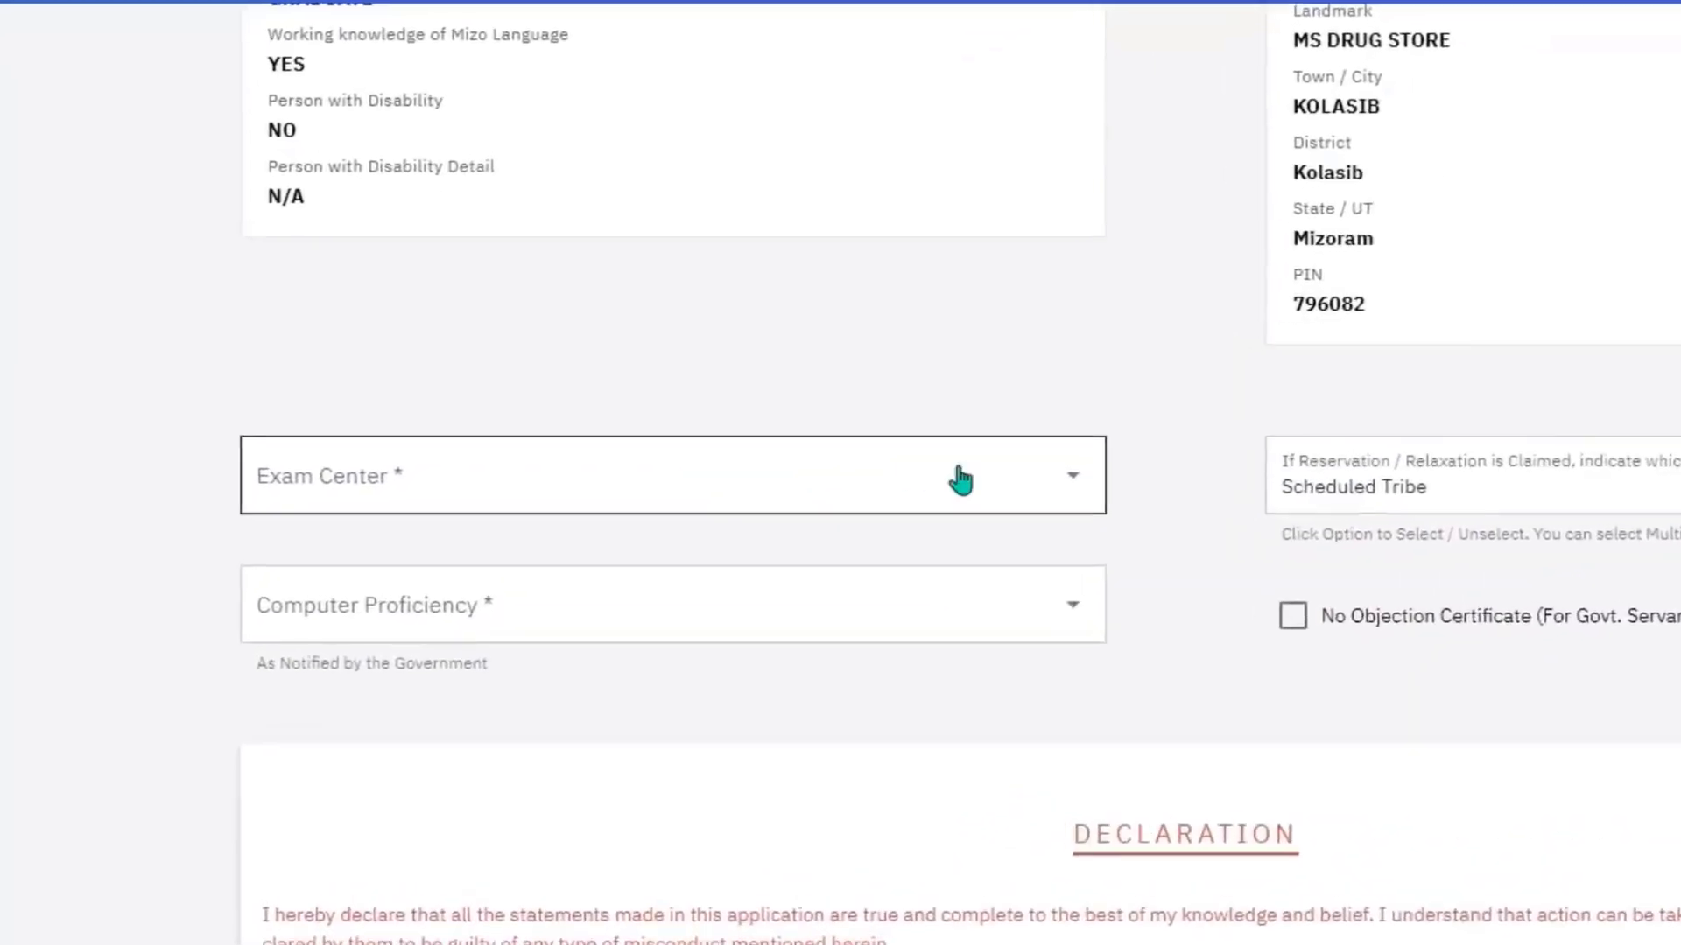
- Choose exam centre Kolasib-005 and set computer proficiency to Yes
{"action": "left_click", "coordinate": [960, 480]}
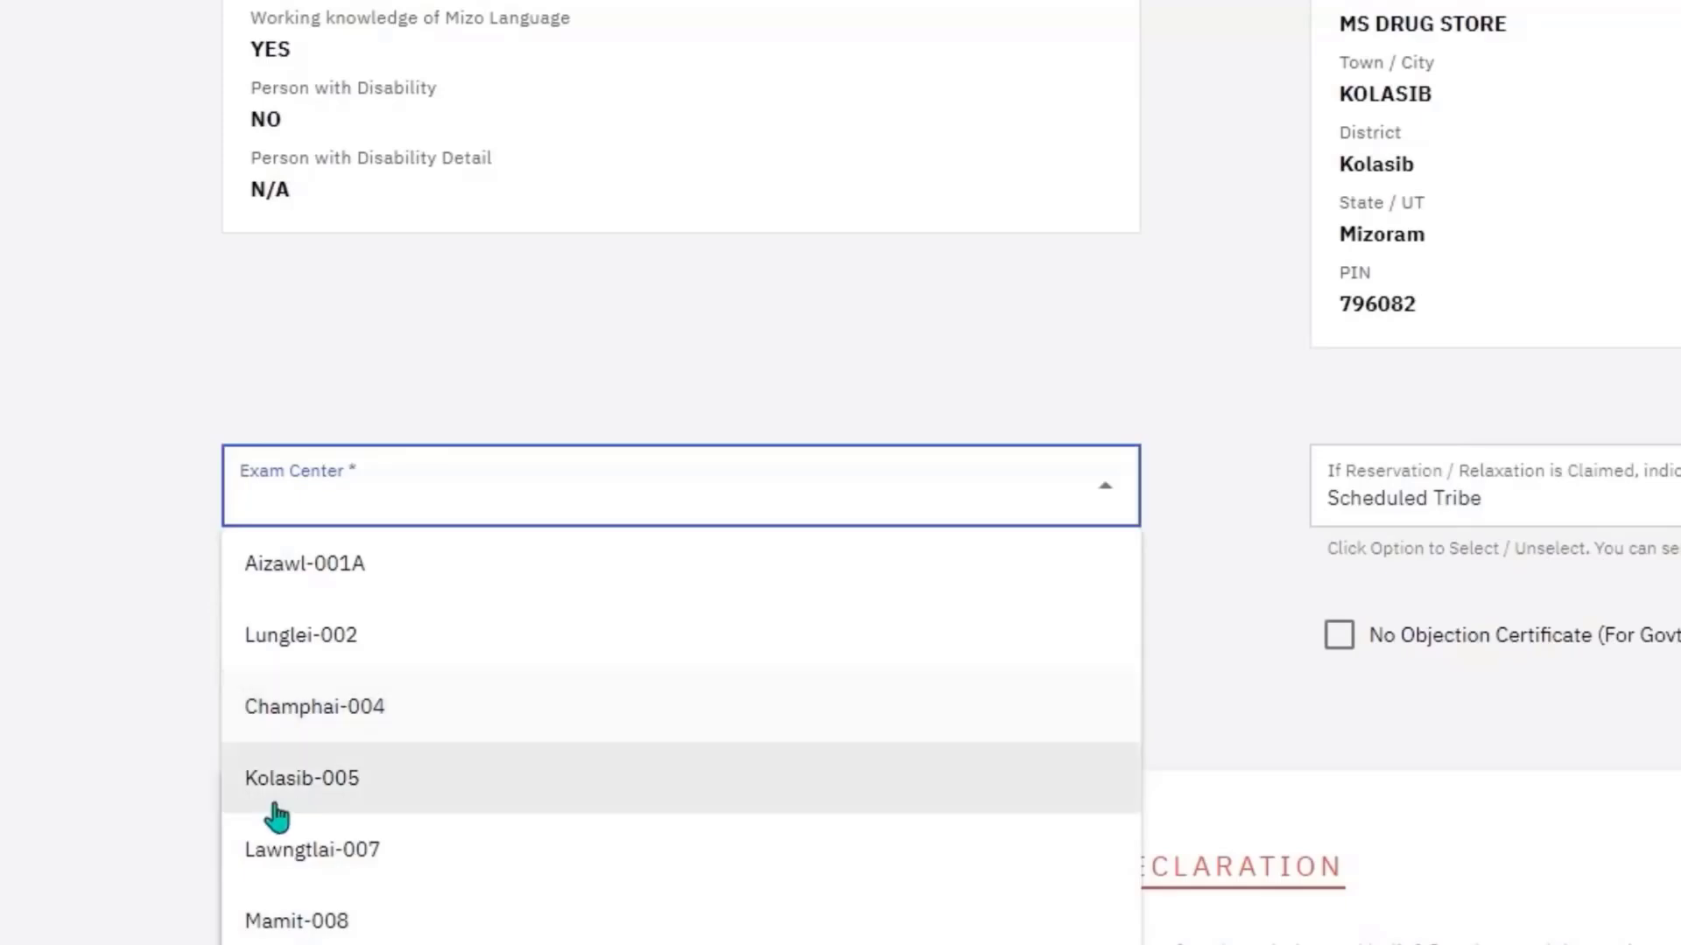
{"action": "left_click", "coordinate": [433, 783]}
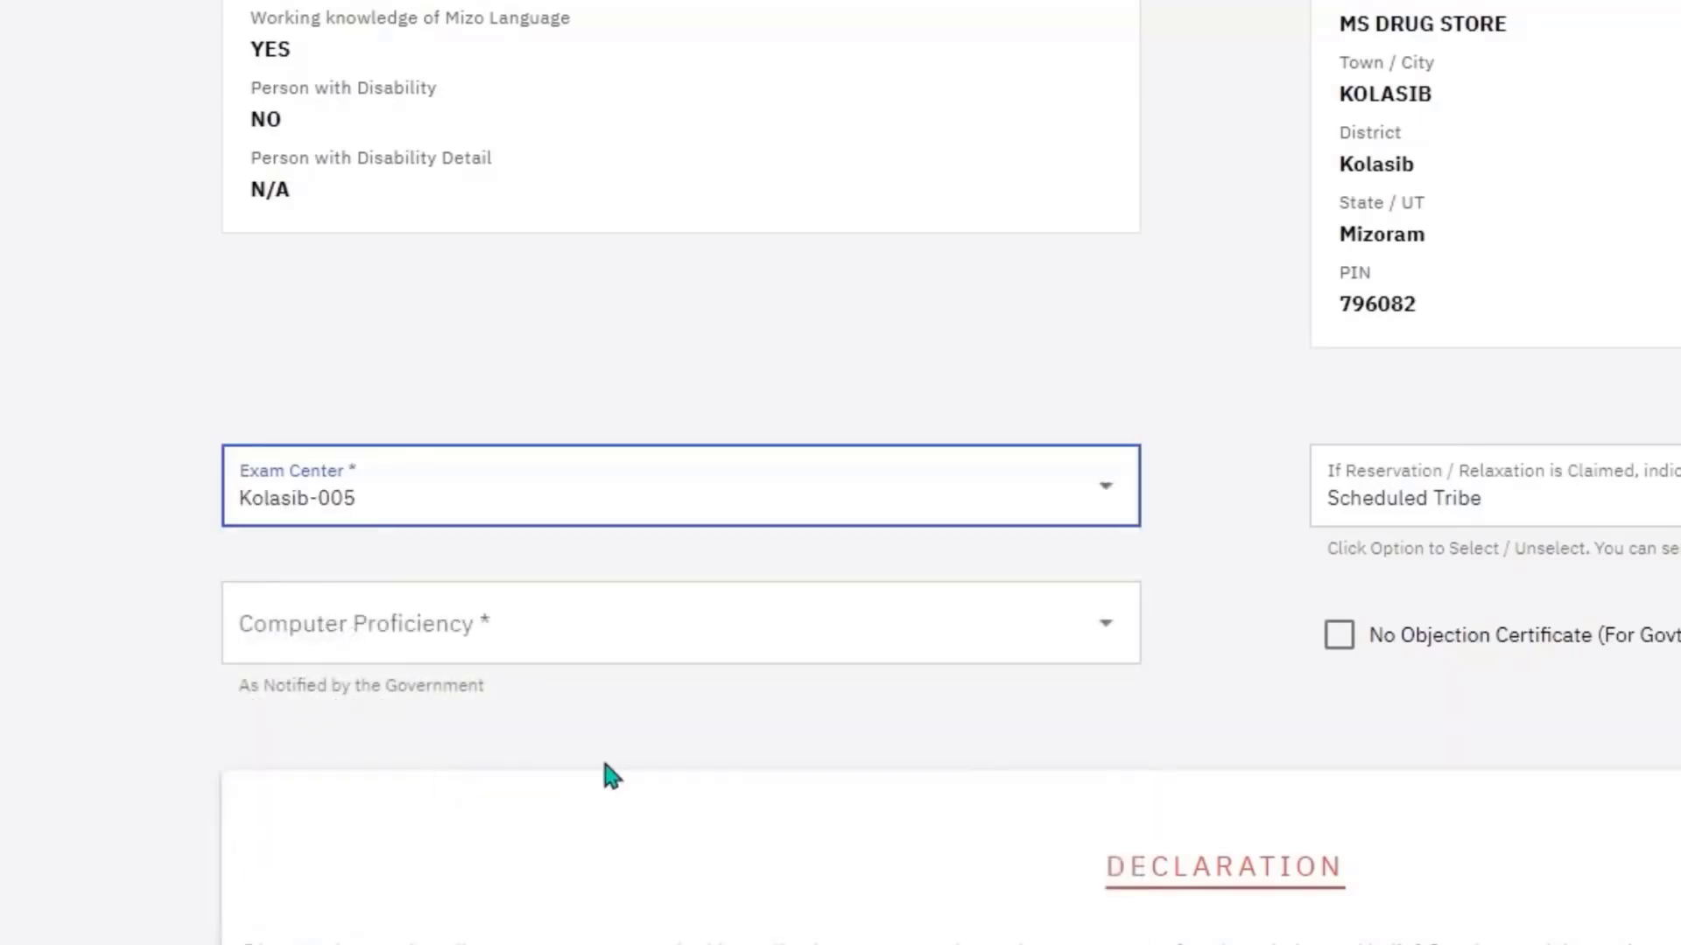
{"action": "left_click", "coordinate": [842, 644]}
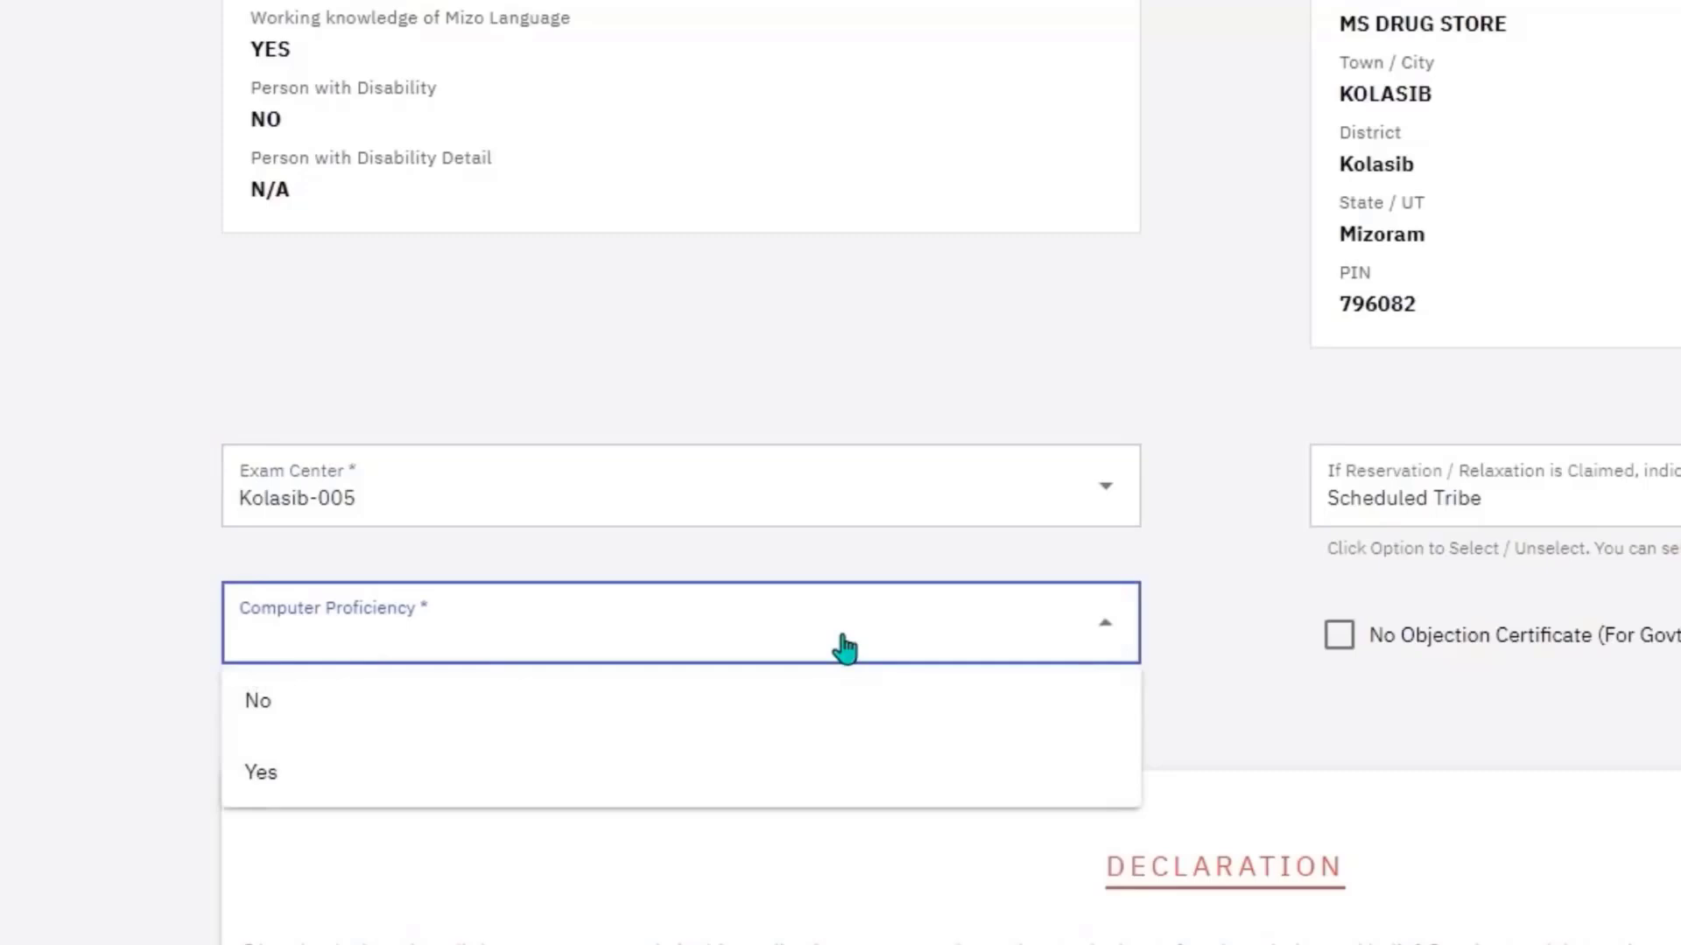
{"action": "left_click", "coordinate": [435, 770]}
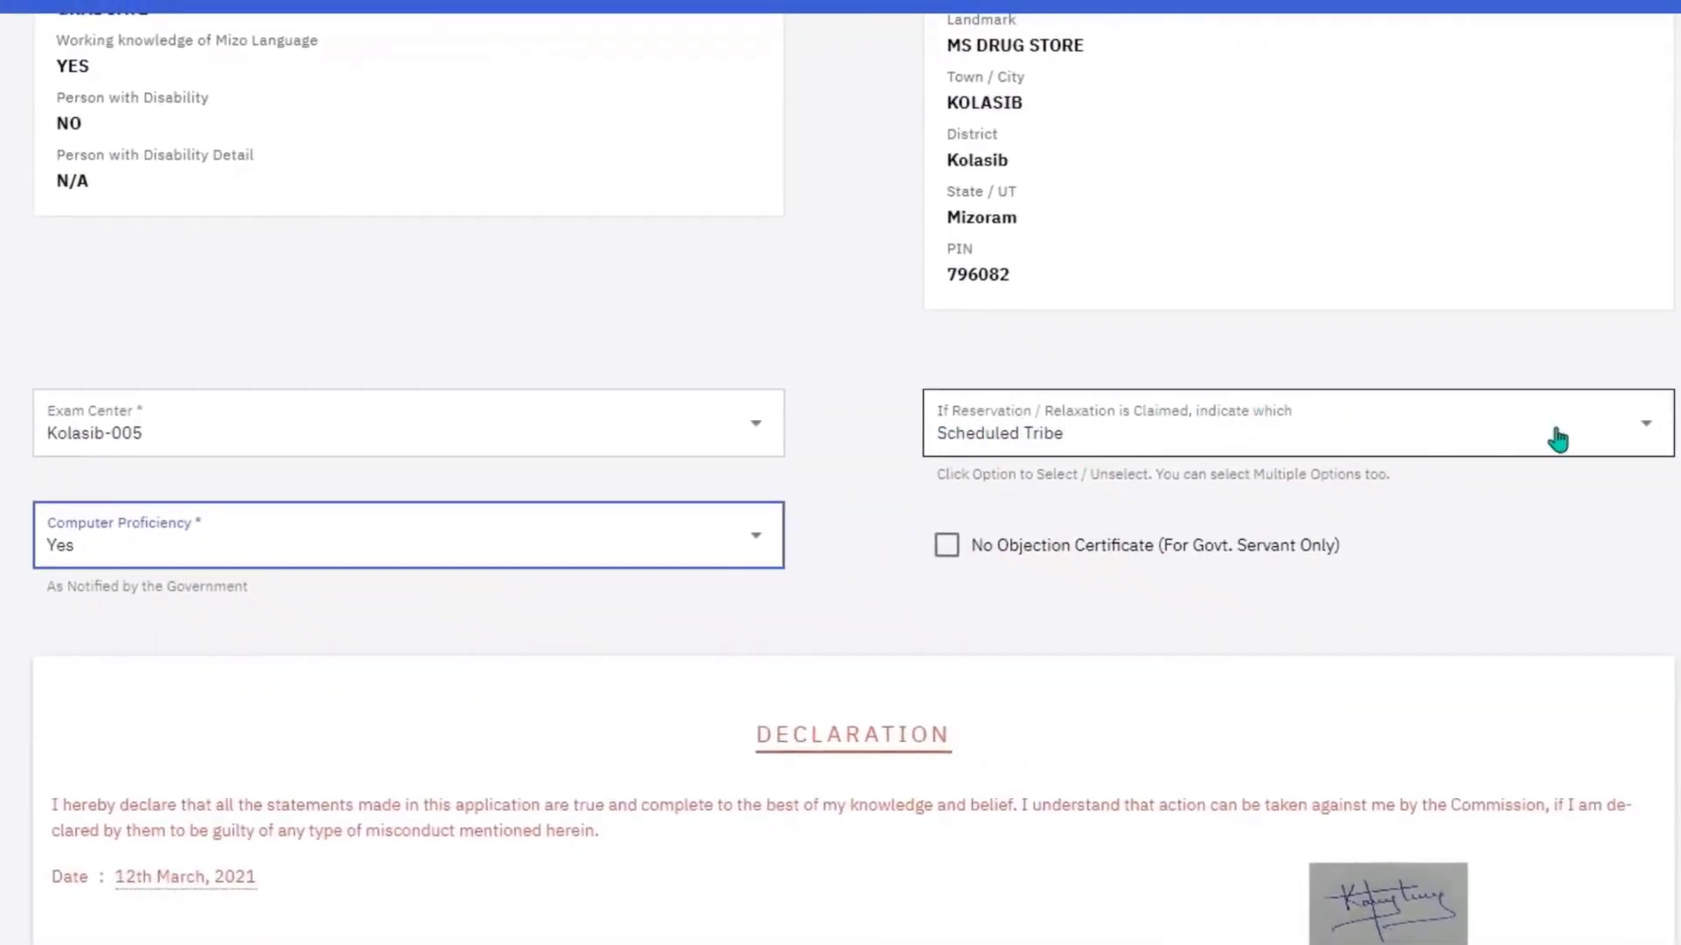
- Keep Scheduled Tribe as the reservation category and tick the No Objection Certificate claim
{"action": "left_click", "coordinate": [1600, 439]}
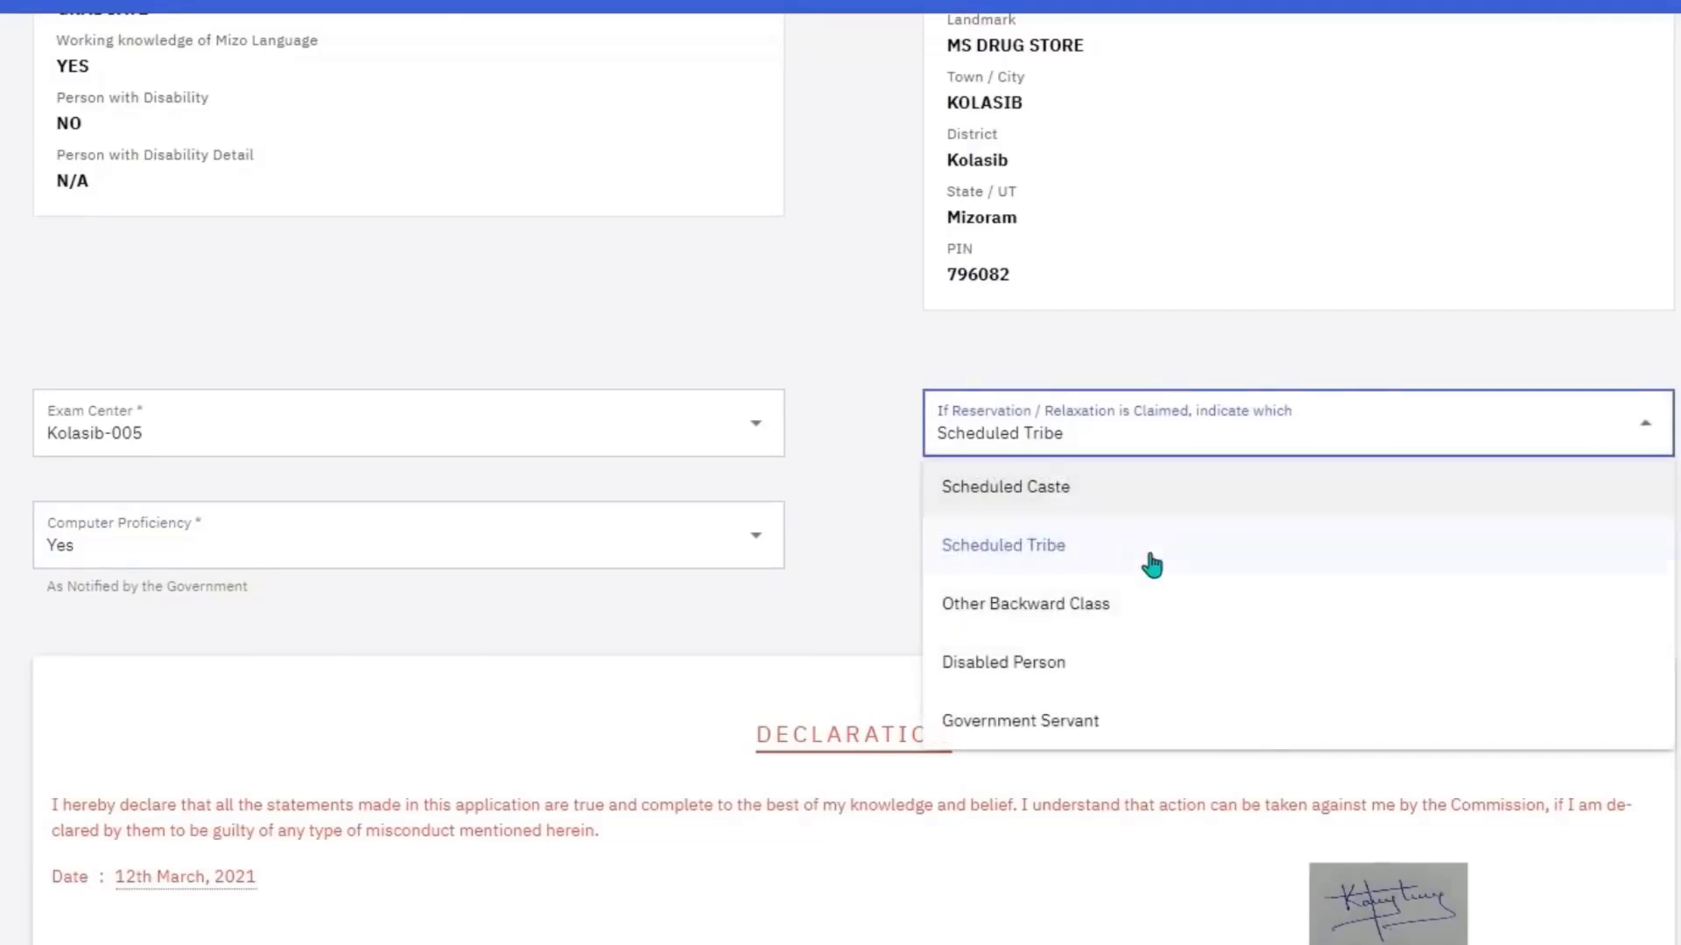
{"action": "left_click", "coordinate": [1150, 717]}
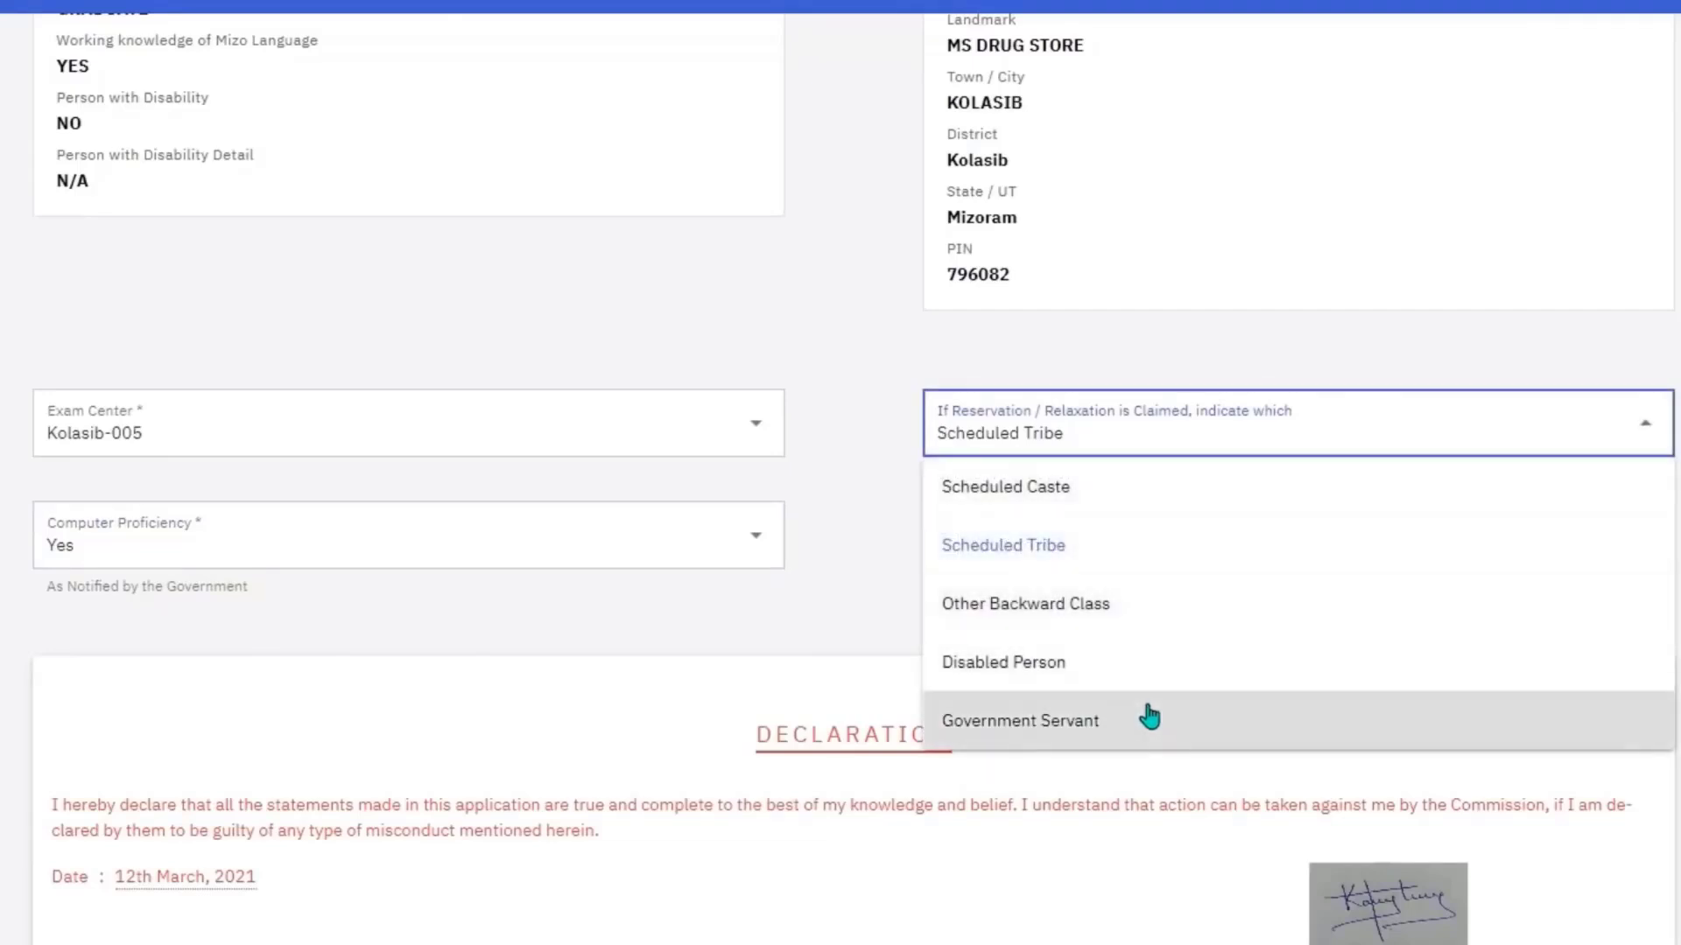
{"action": "left_click", "coordinate": [1146, 548]}
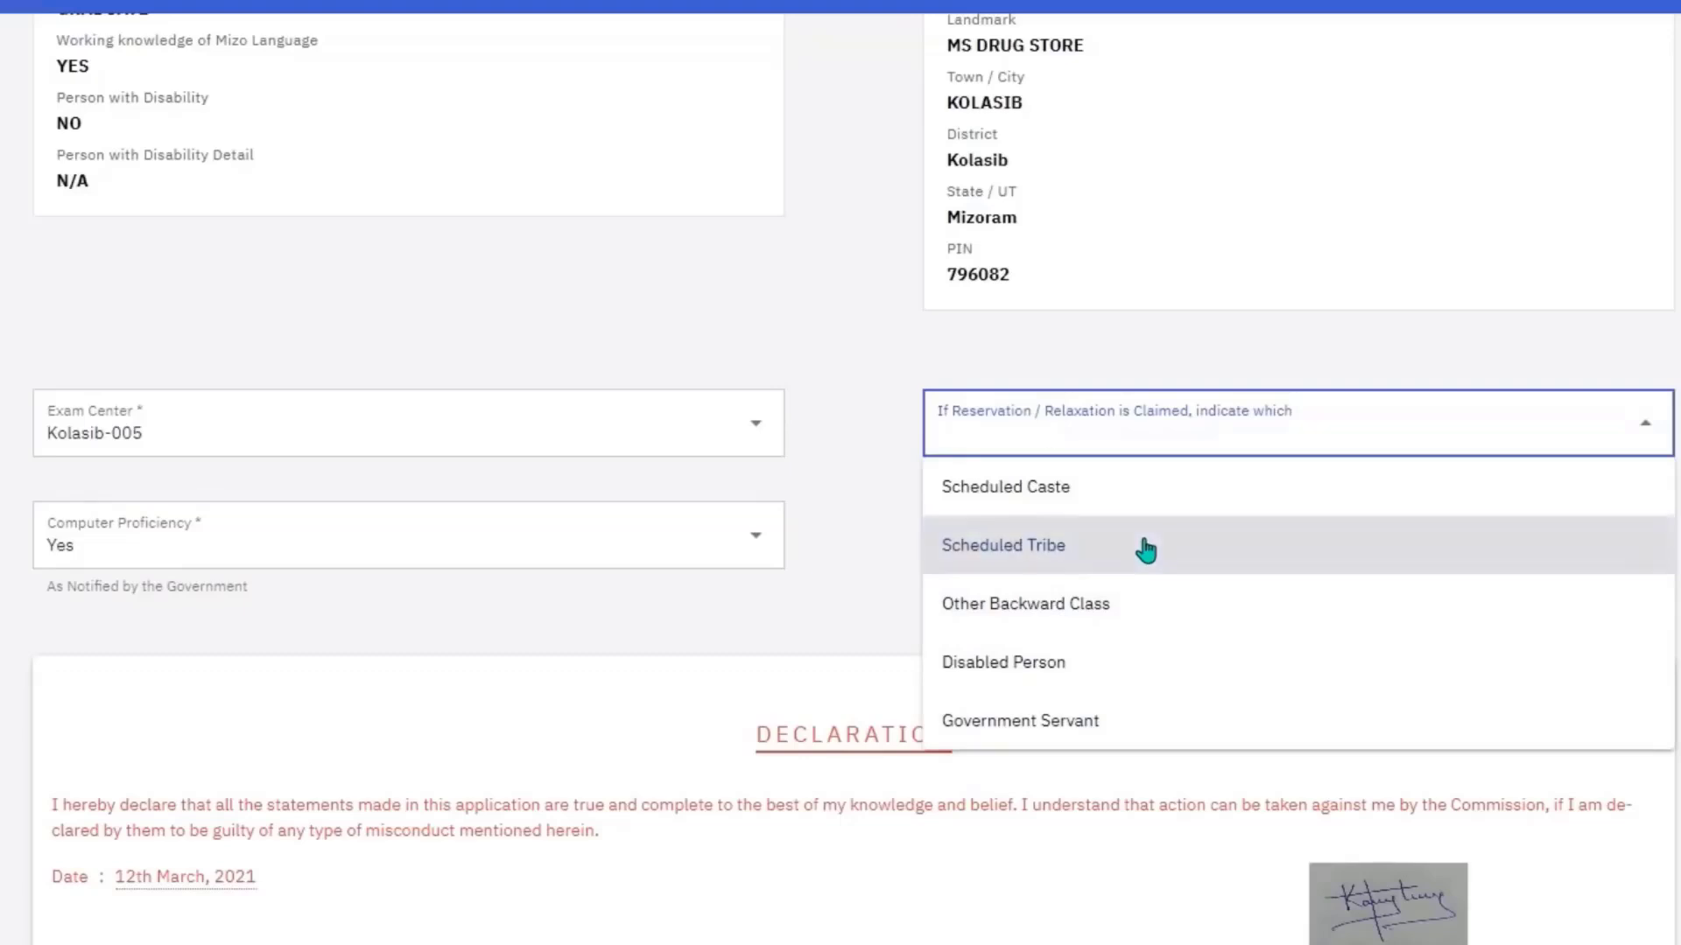
{"action": "left_click", "coordinate": [1145, 549]}
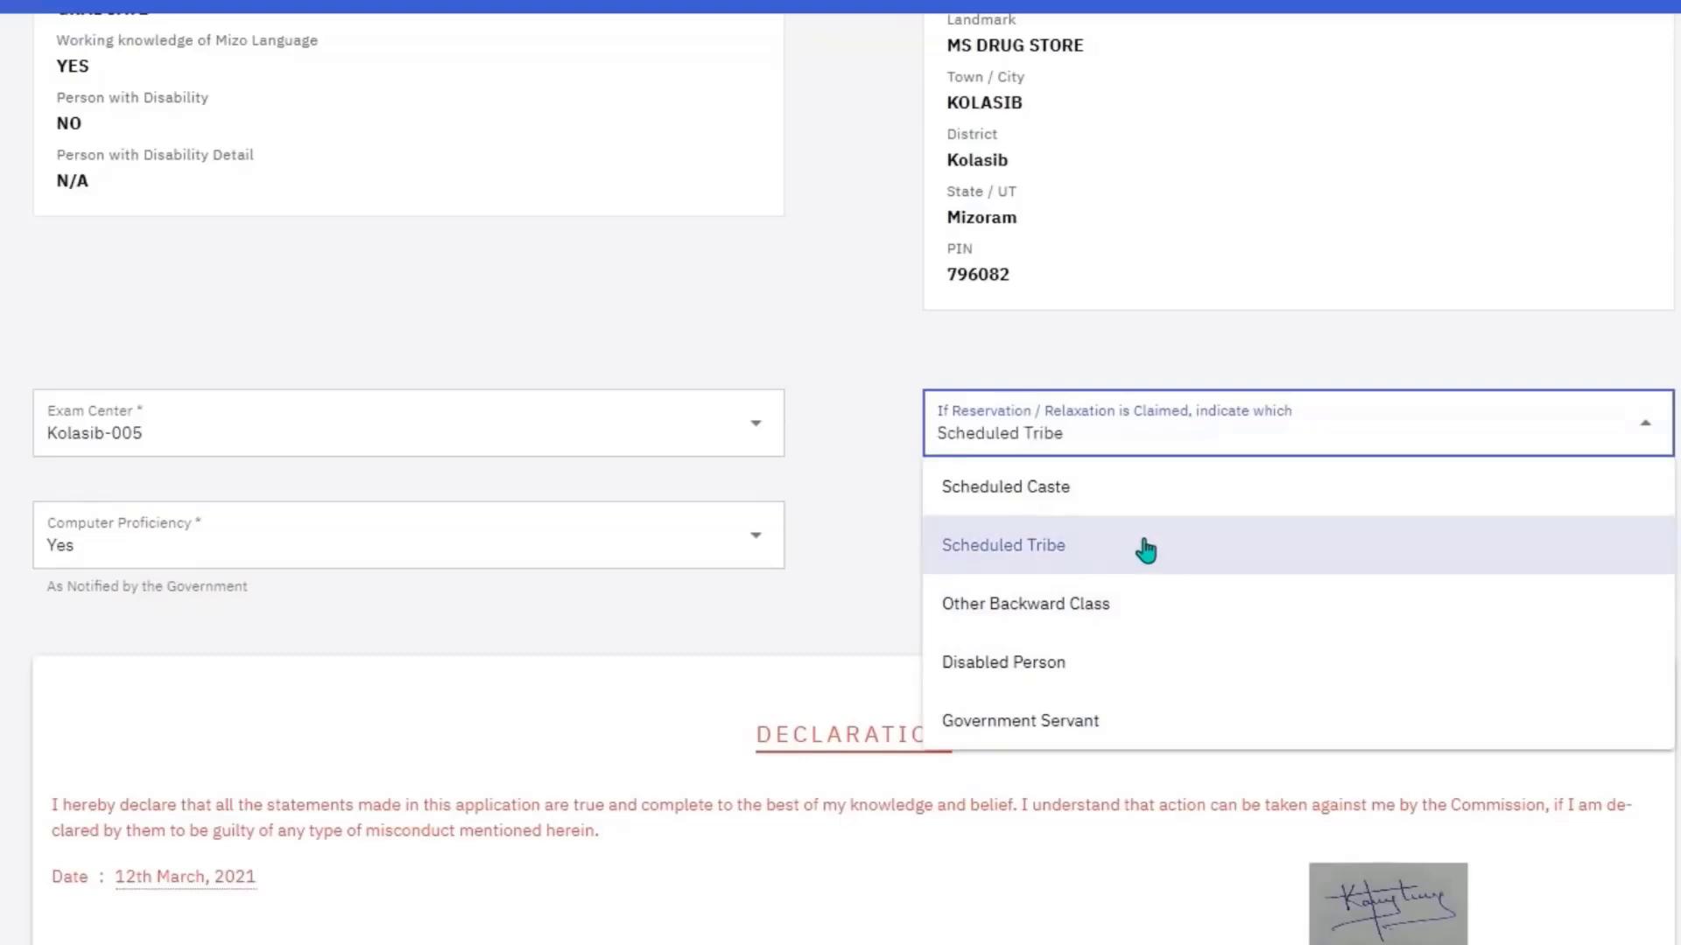
{"action": "key", "text": "Escape"}
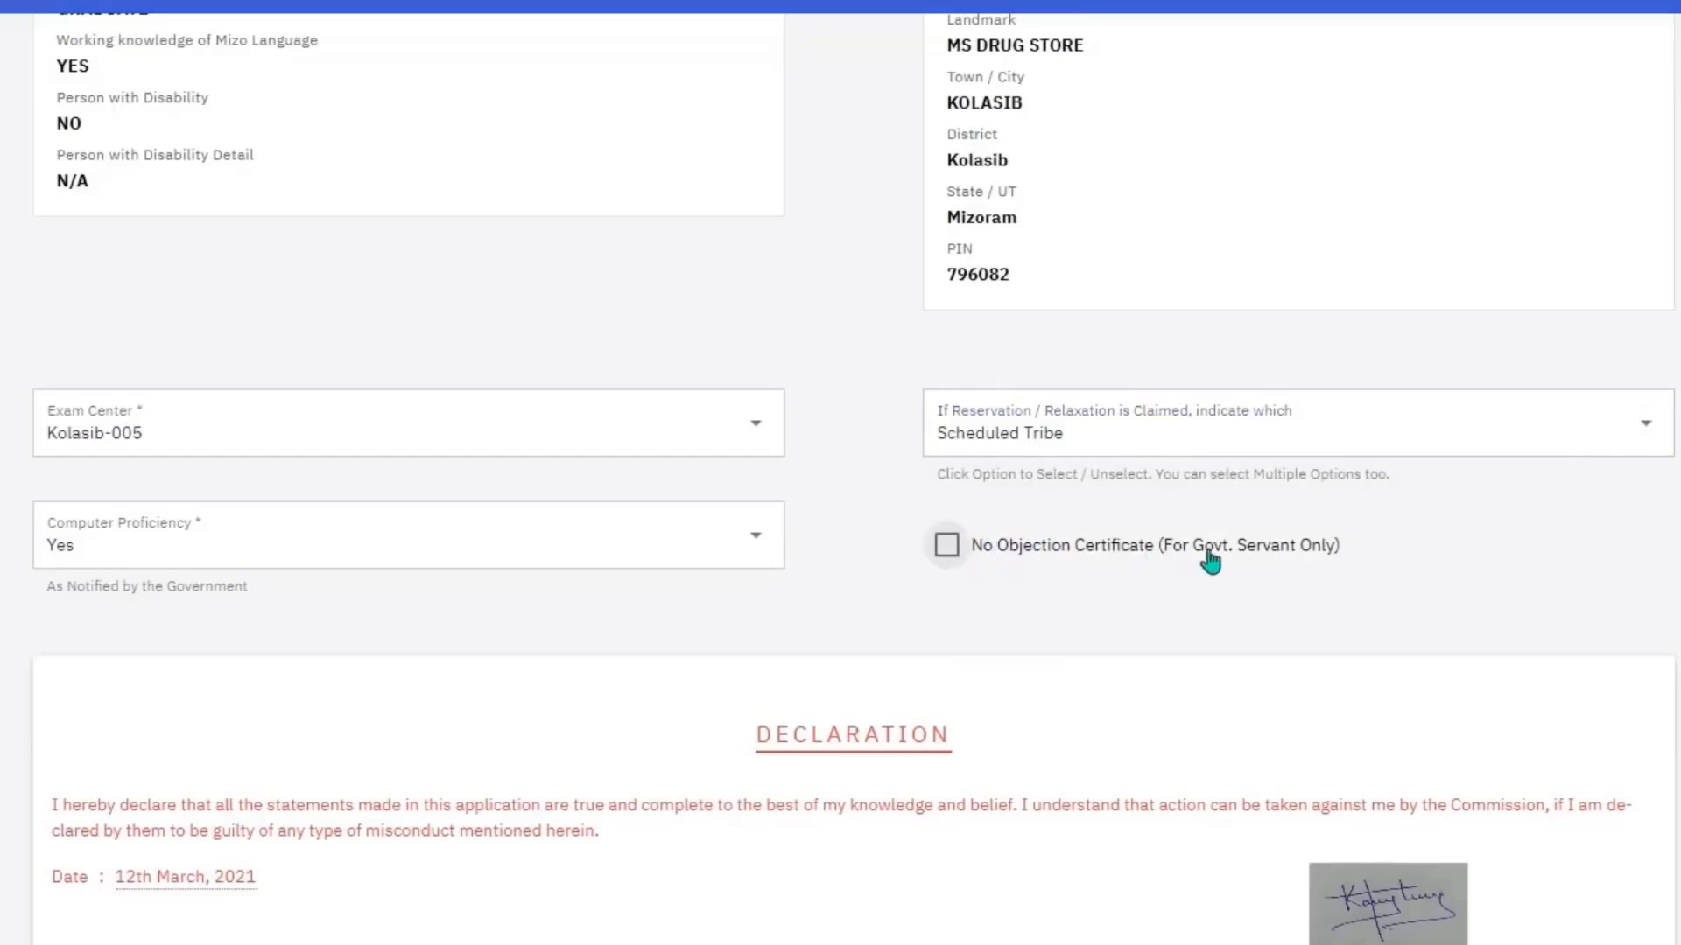
{"action": "left_click", "coordinate": [948, 548]}
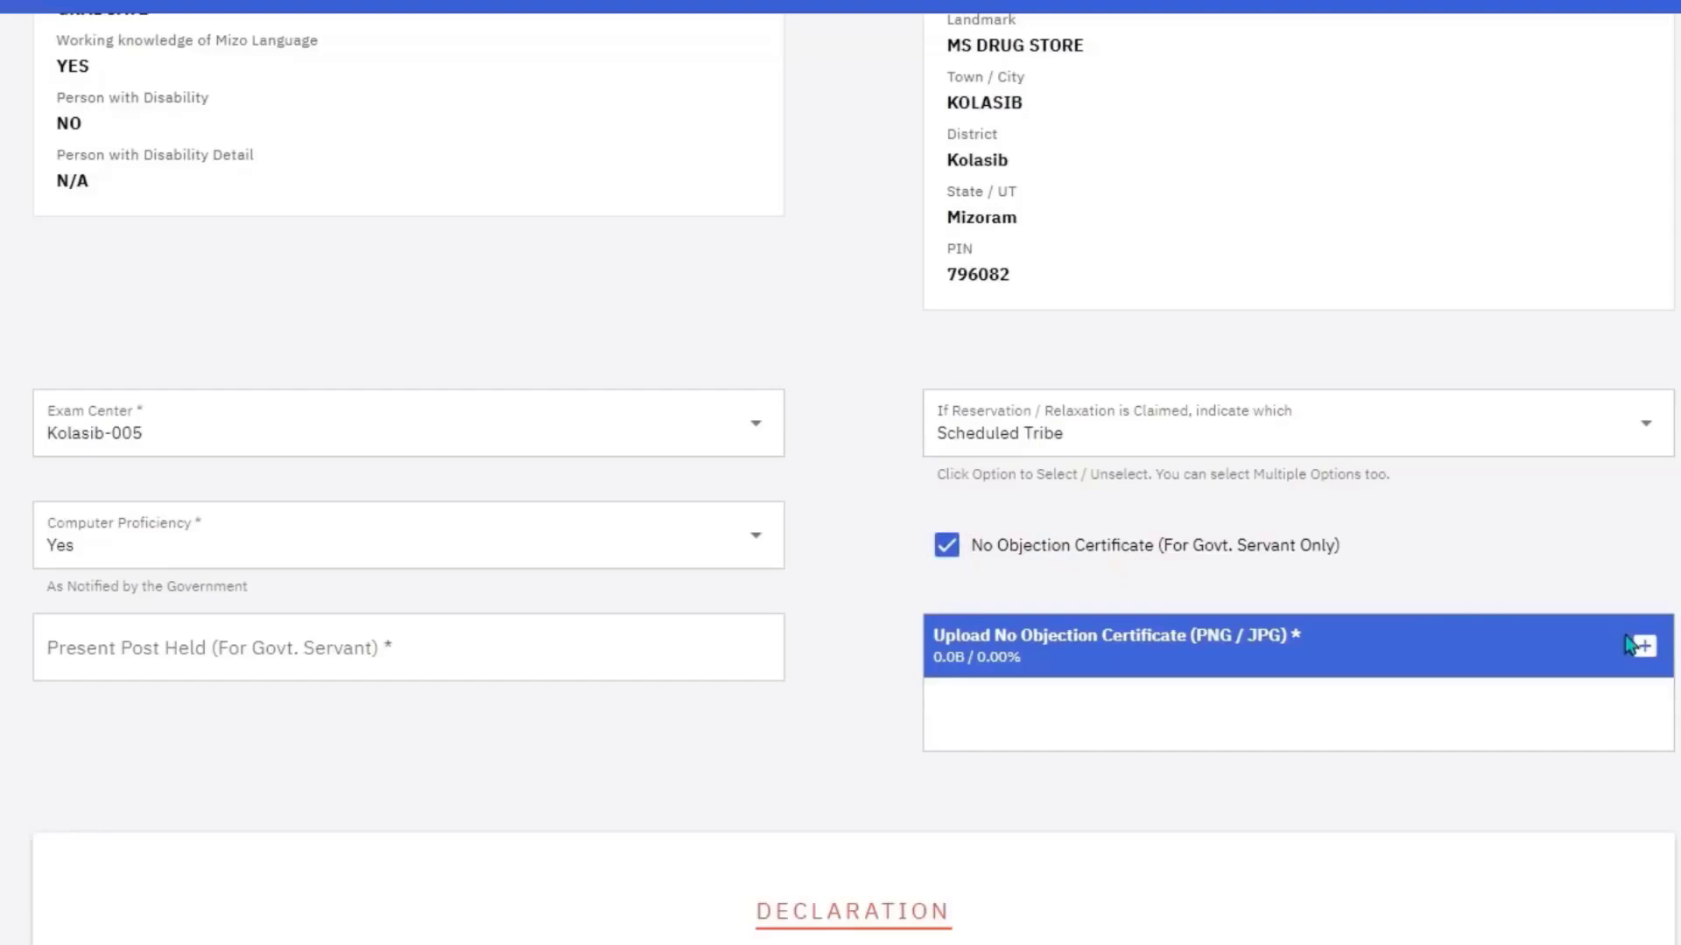
- Cancel the certificate upload and untick the No Objection Certificate option
{"action": "scroll", "coordinate": [1652, 653], "scroll_direction": "down", "scroll_amount": 1}
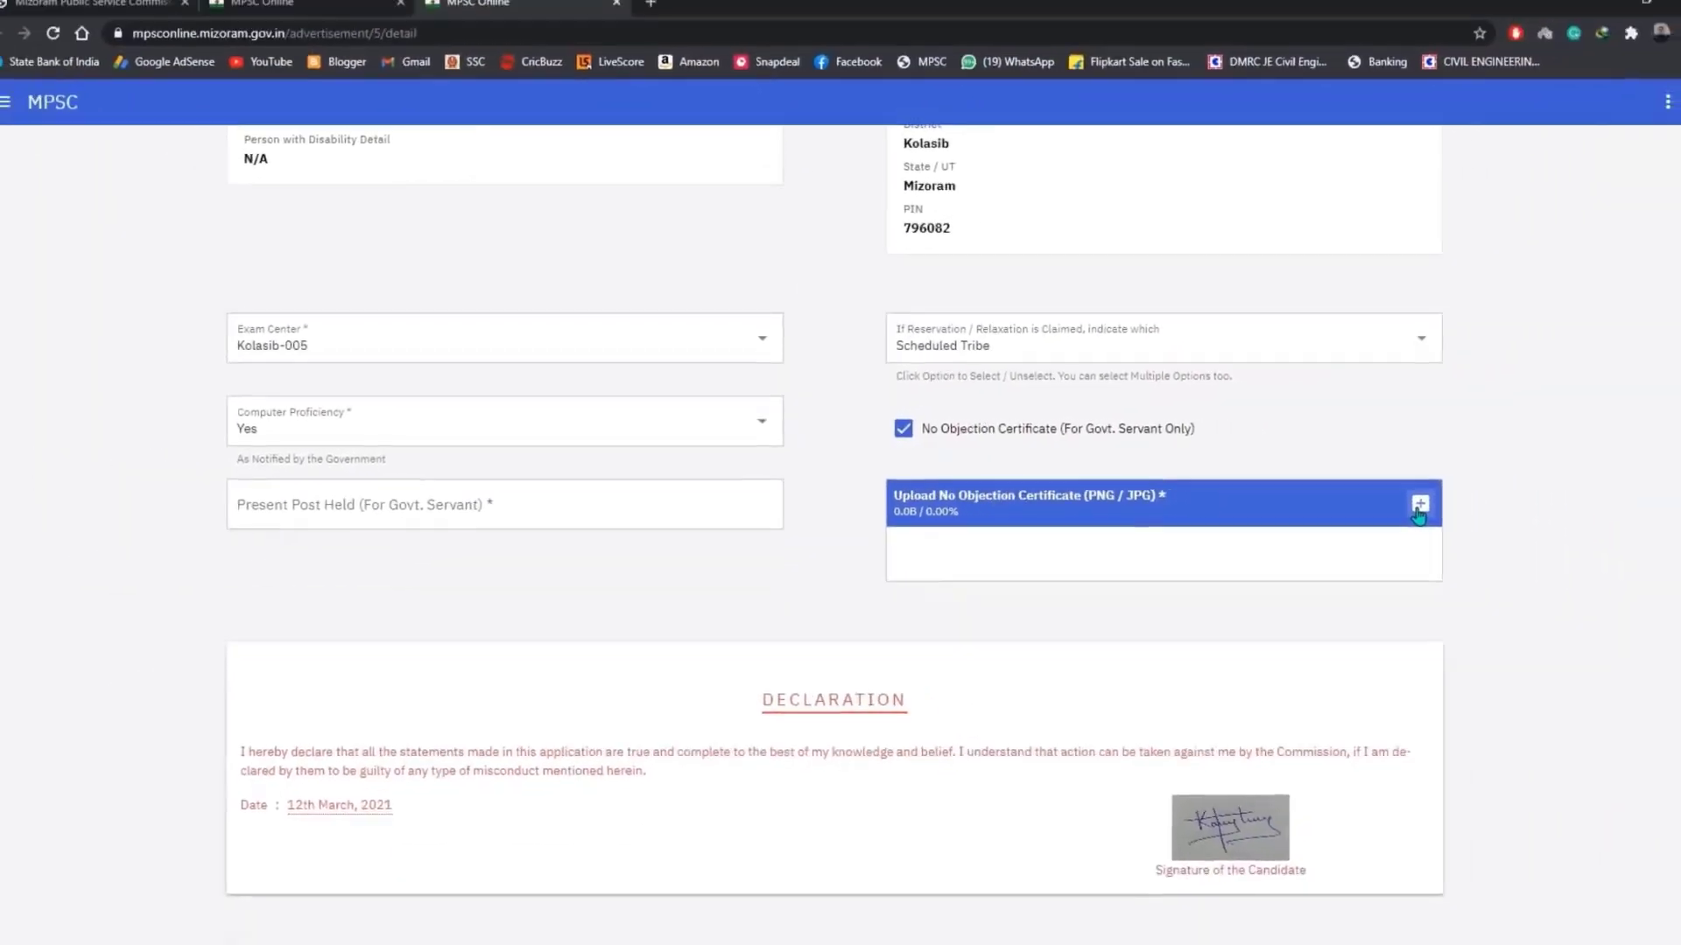
{"action": "left_click", "coordinate": [1418, 508]}
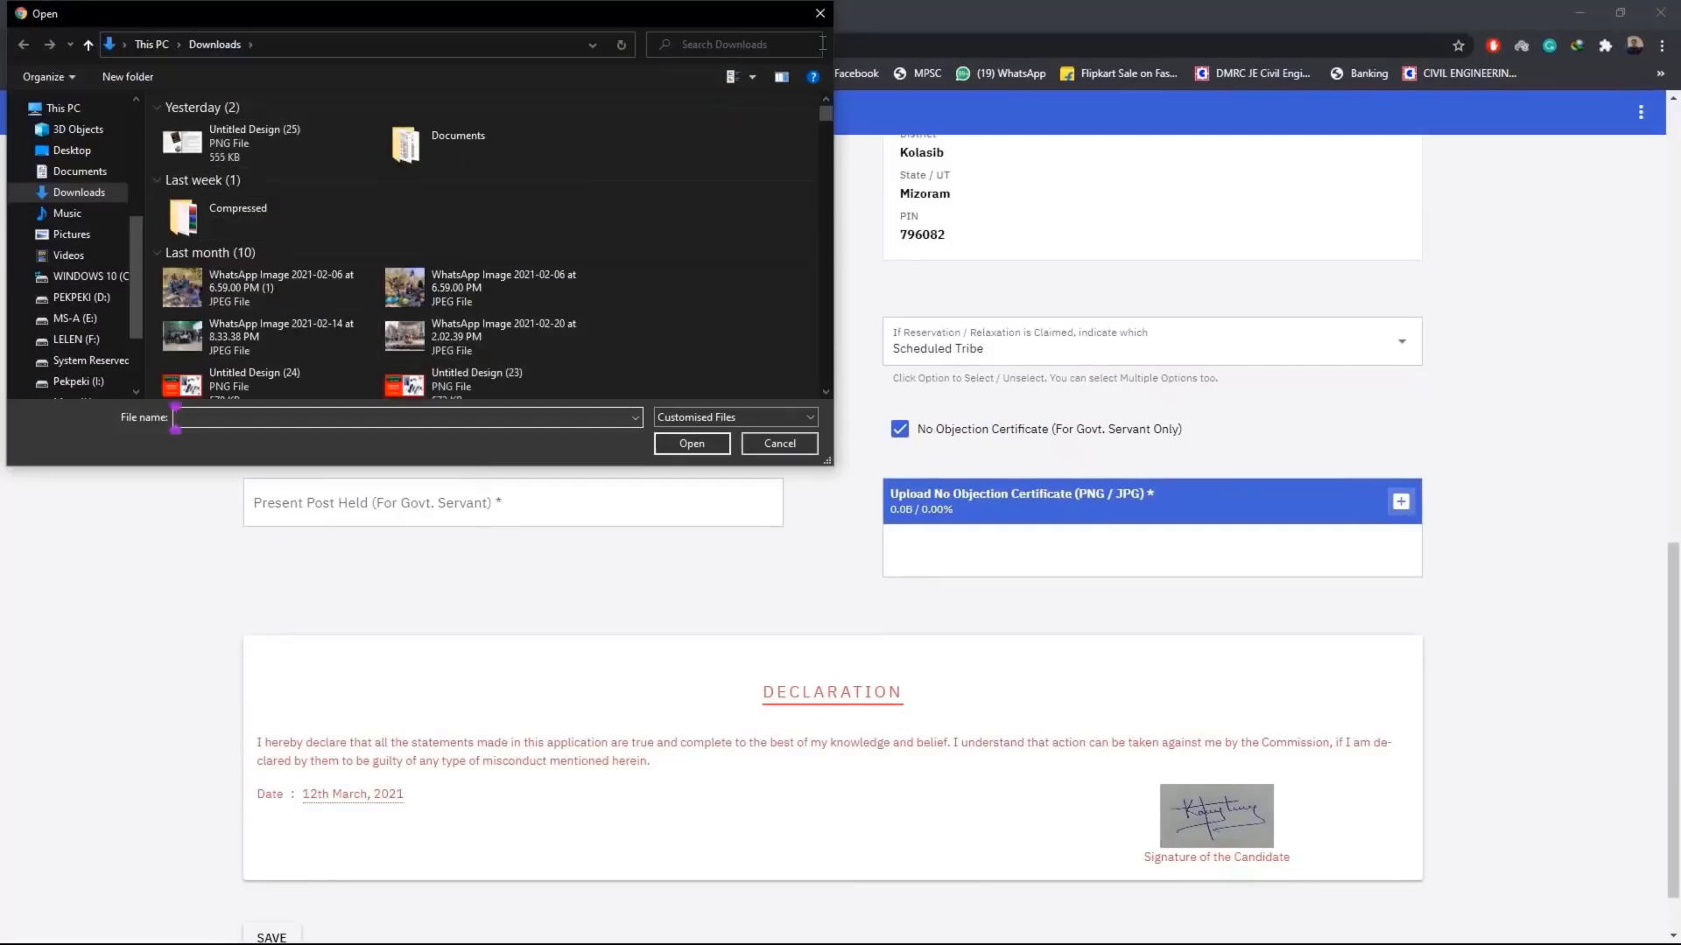
{"action": "left_click", "coordinate": [822, 14]}
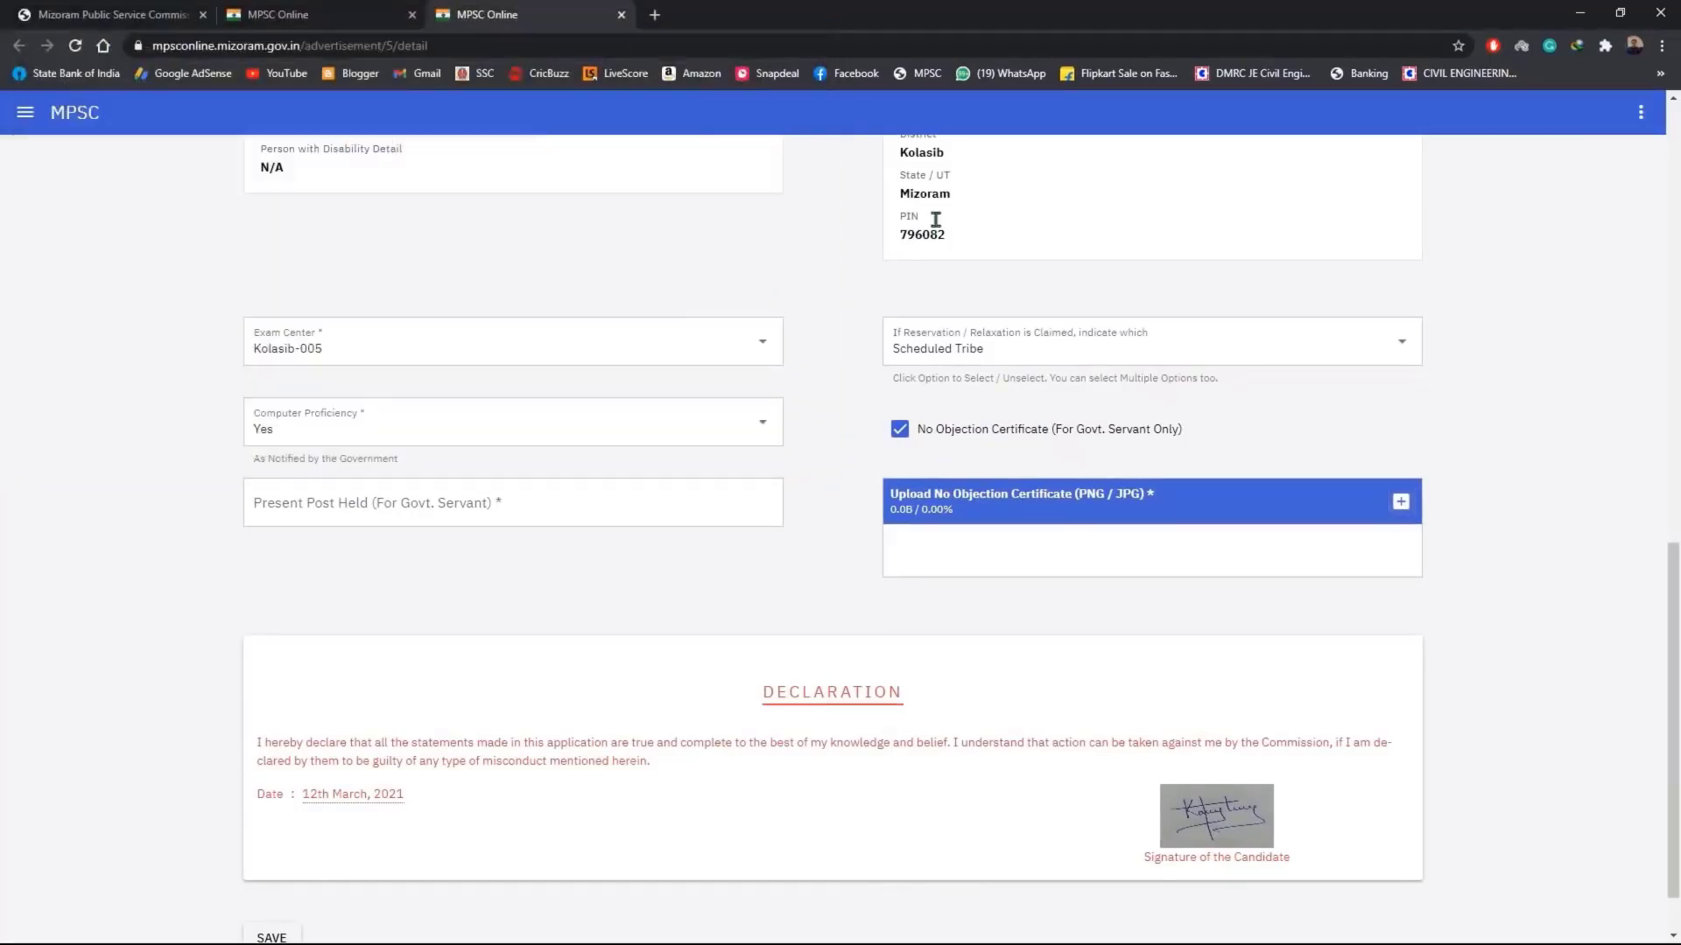
{"action": "left_click", "coordinate": [896, 435]}
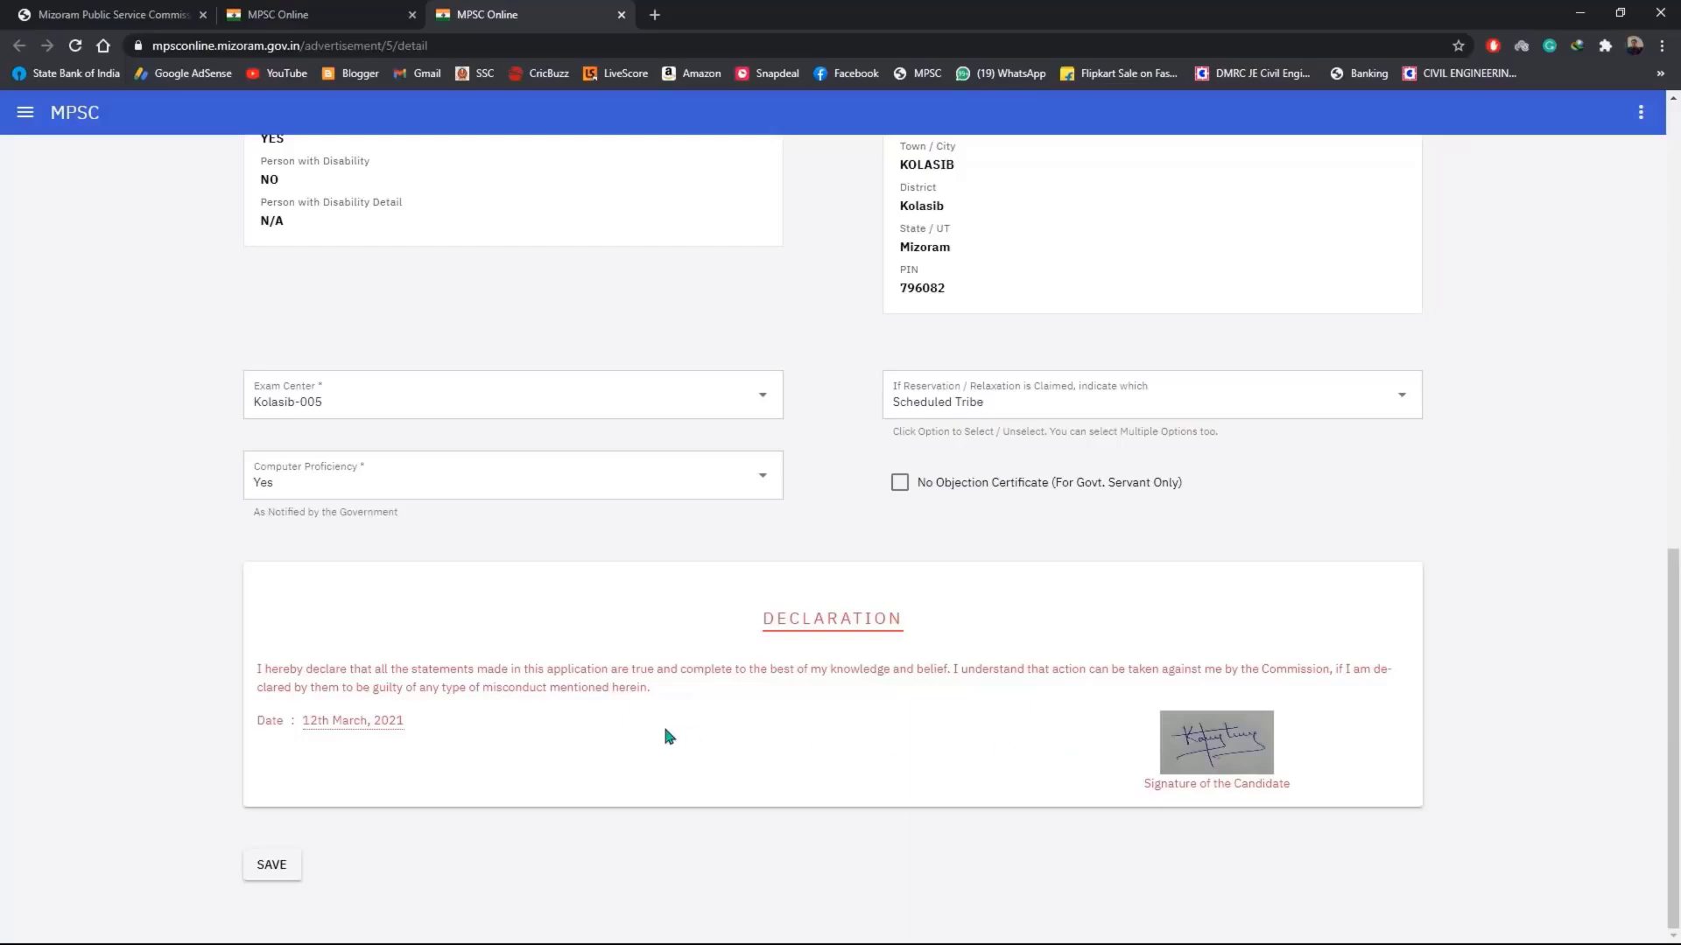
- Save the MCS (Combined), 2021 application as a draft and review its detail page
{"action": "left_click", "coordinate": [276, 866]}
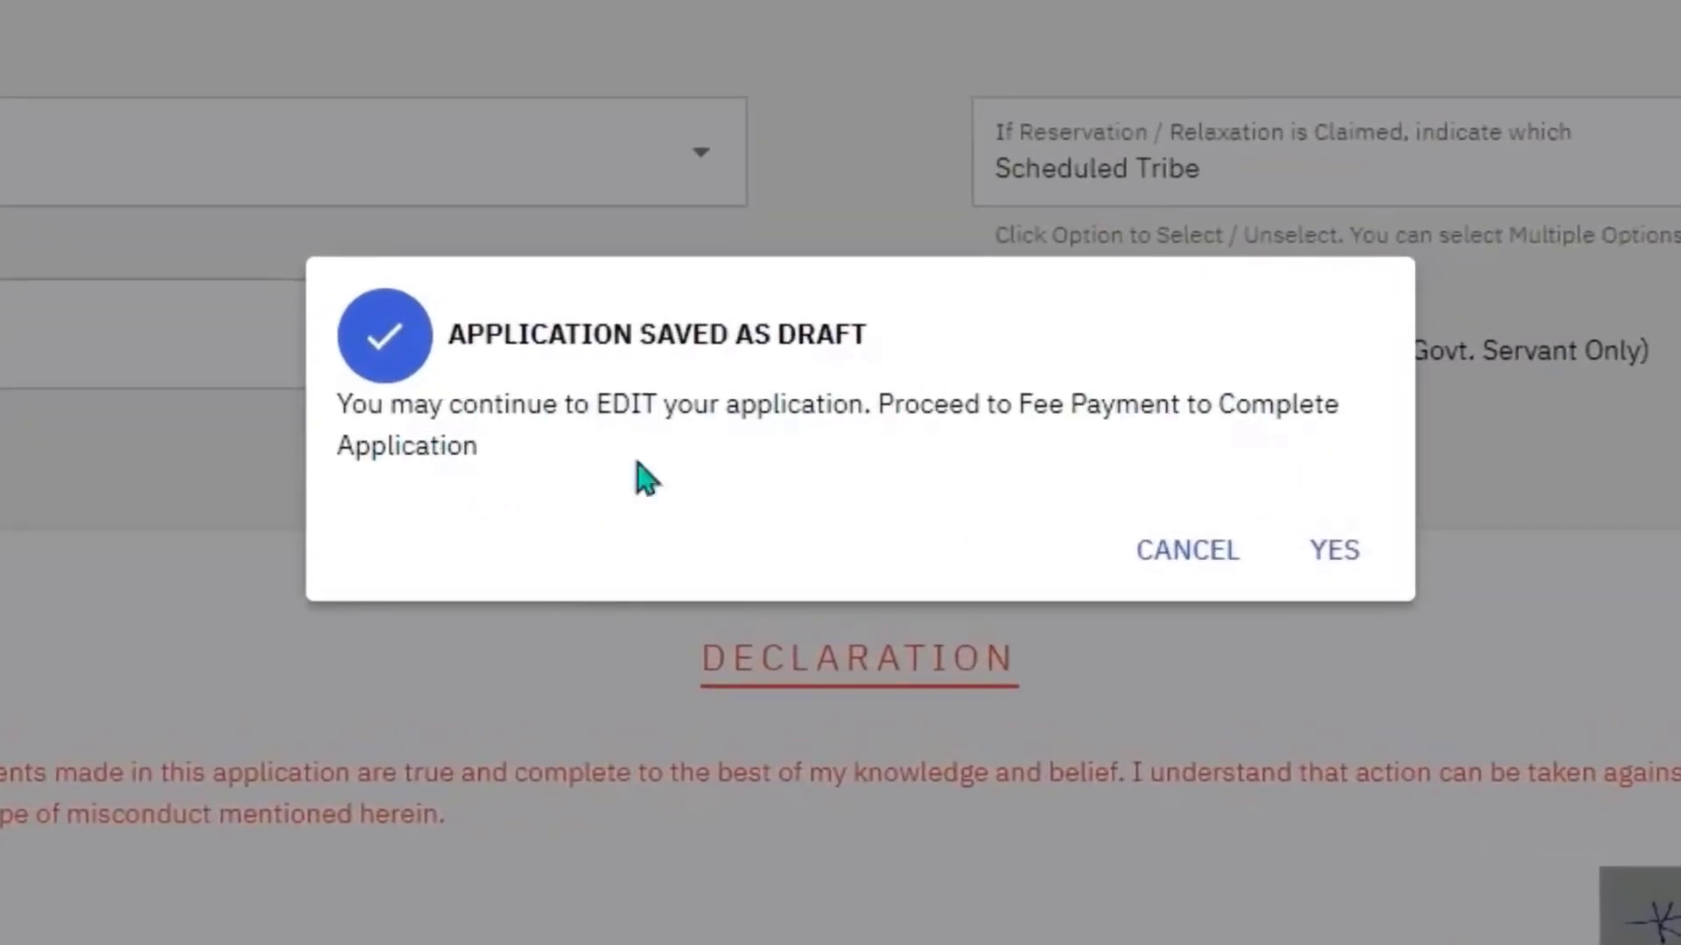
{"action": "left_click", "coordinate": [1326, 553]}
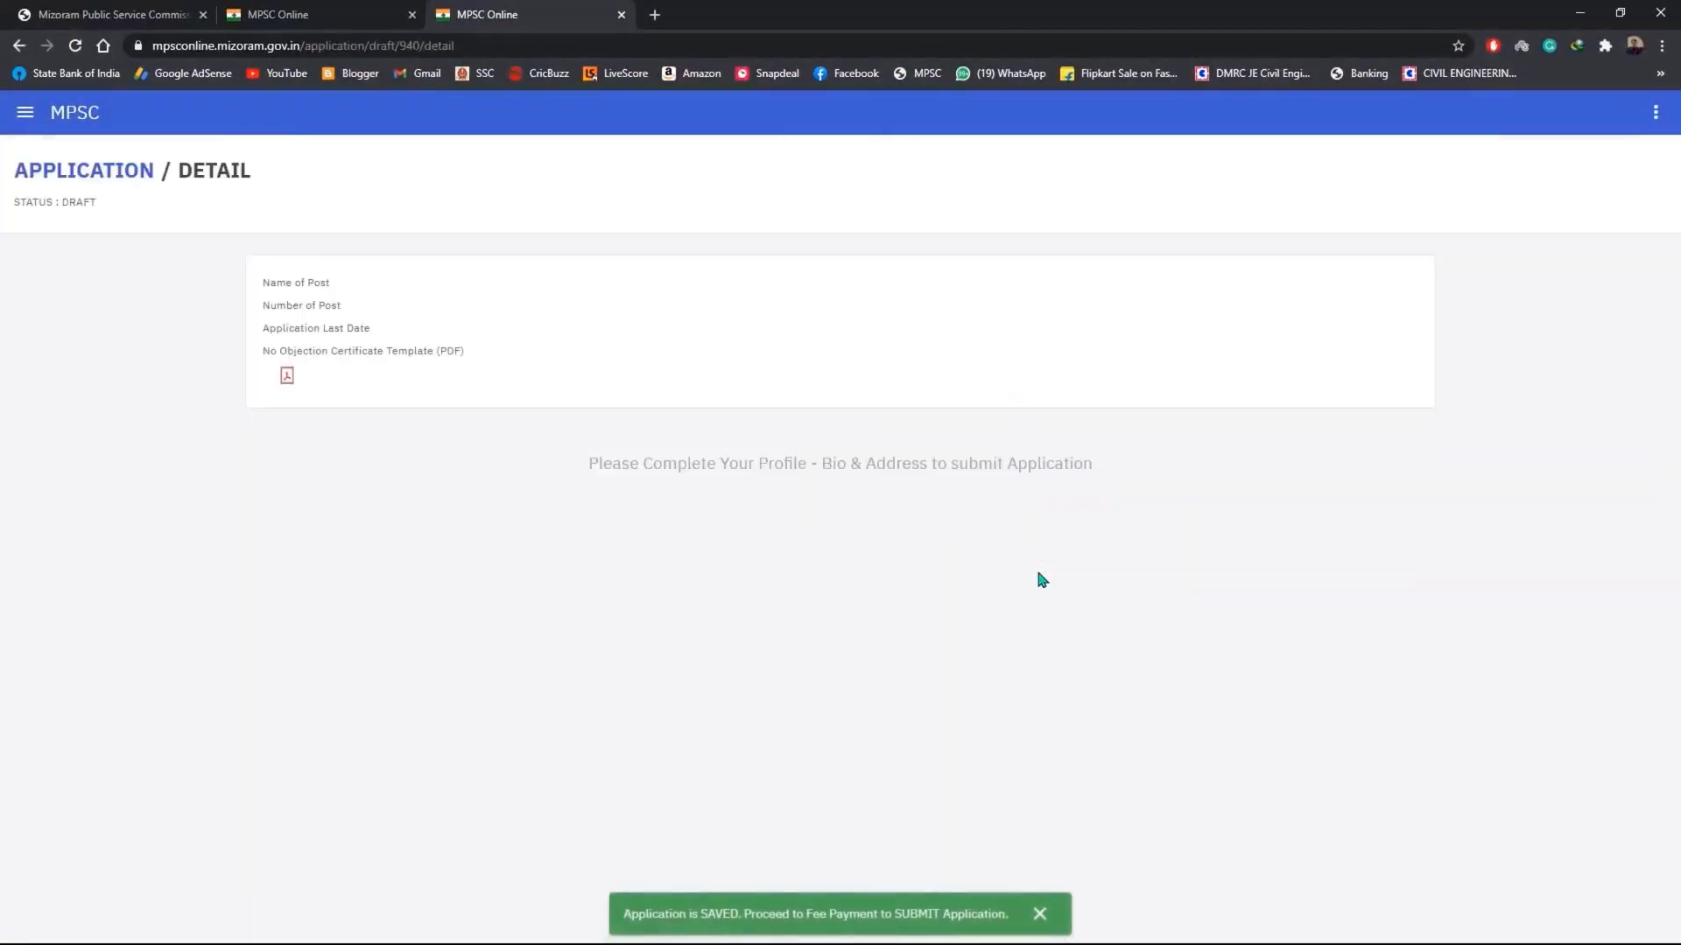
{"action": "scroll", "coordinate": [1039, 575], "scroll_direction": "down", "scroll_amount": 6}
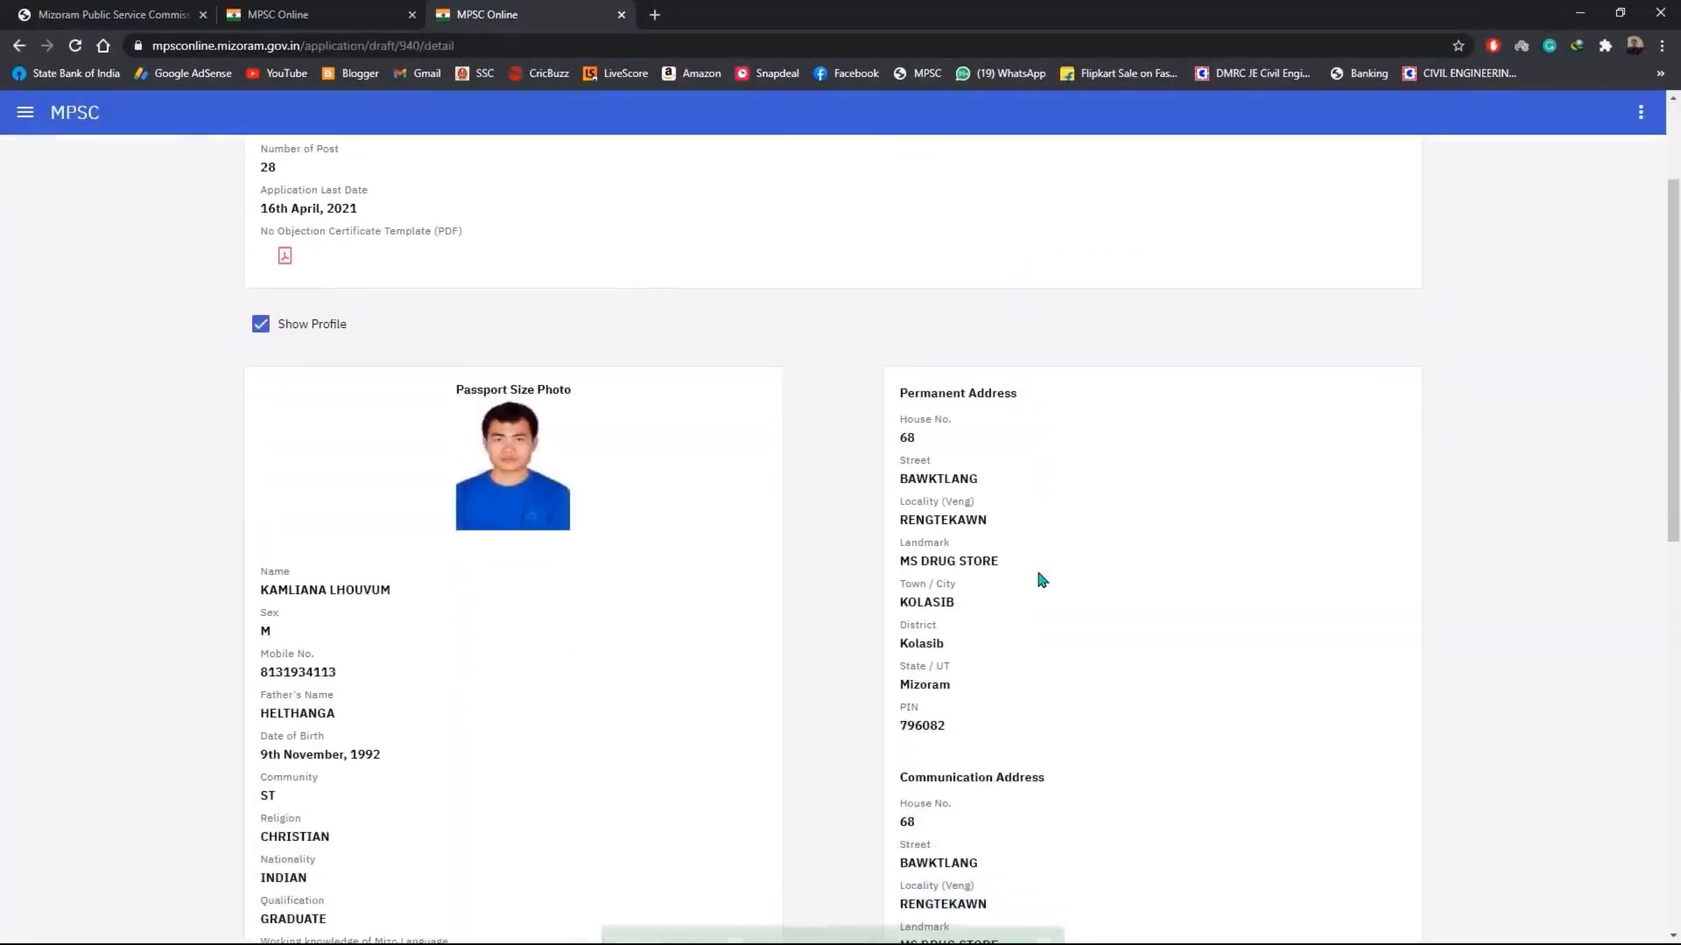
{"action": "scroll", "coordinate": [1041, 580], "scroll_direction": "down", "scroll_amount": 4}
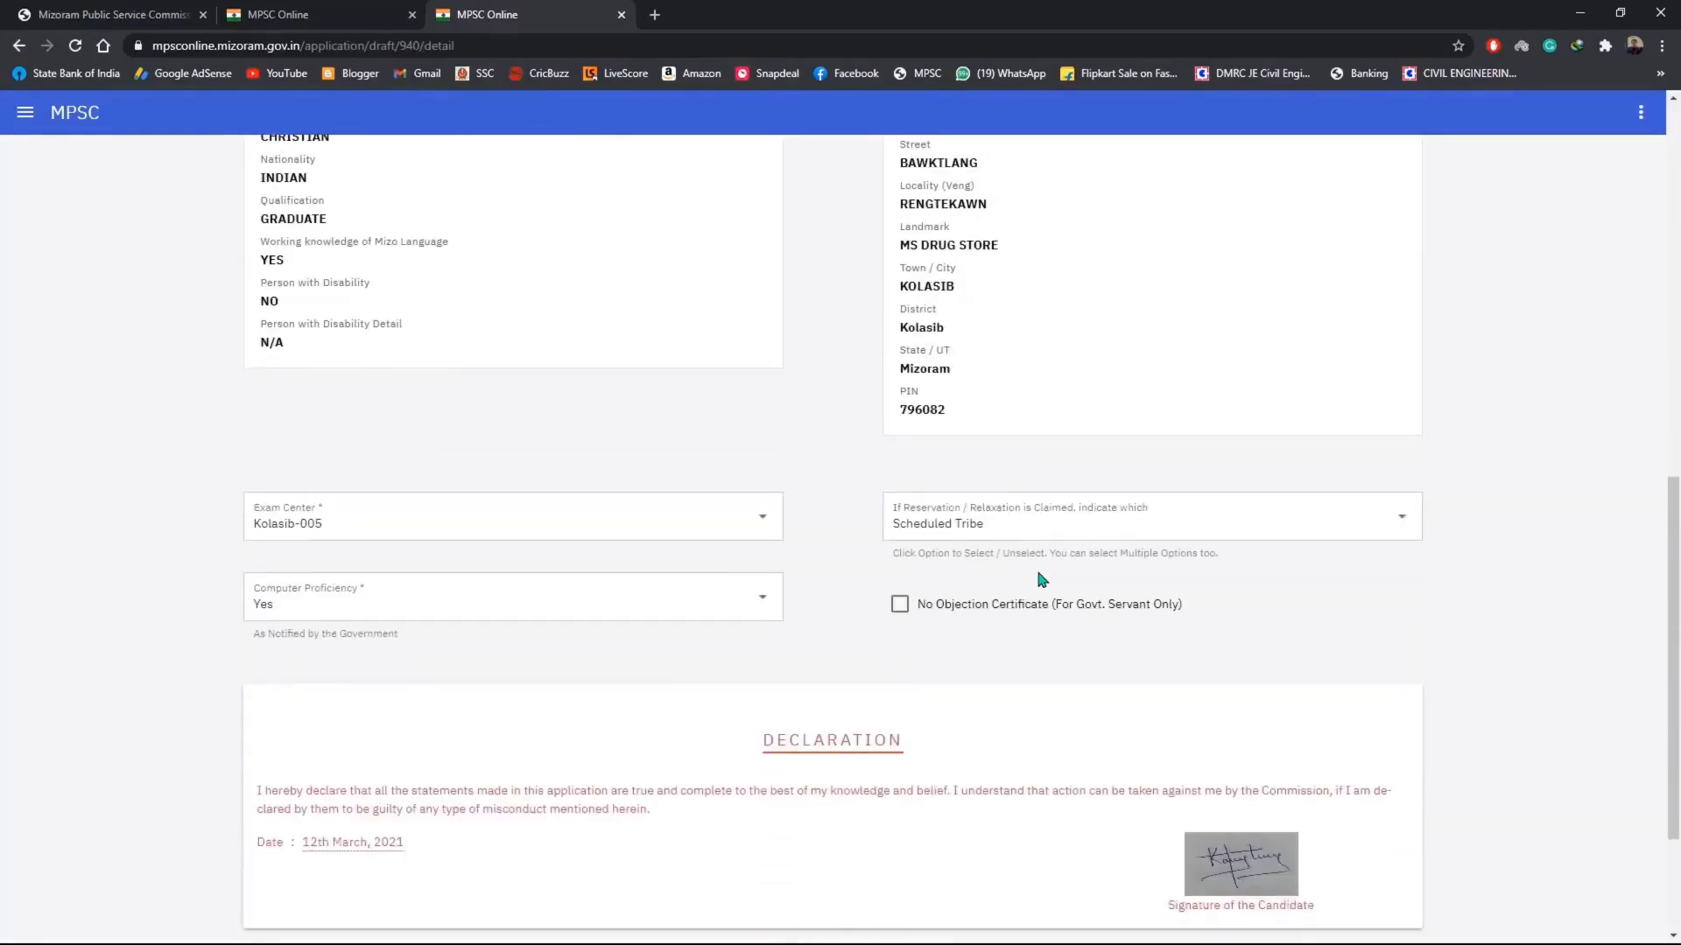
{"action": "scroll", "coordinate": [1041, 580], "scroll_direction": "down", "scroll_amount": 3}
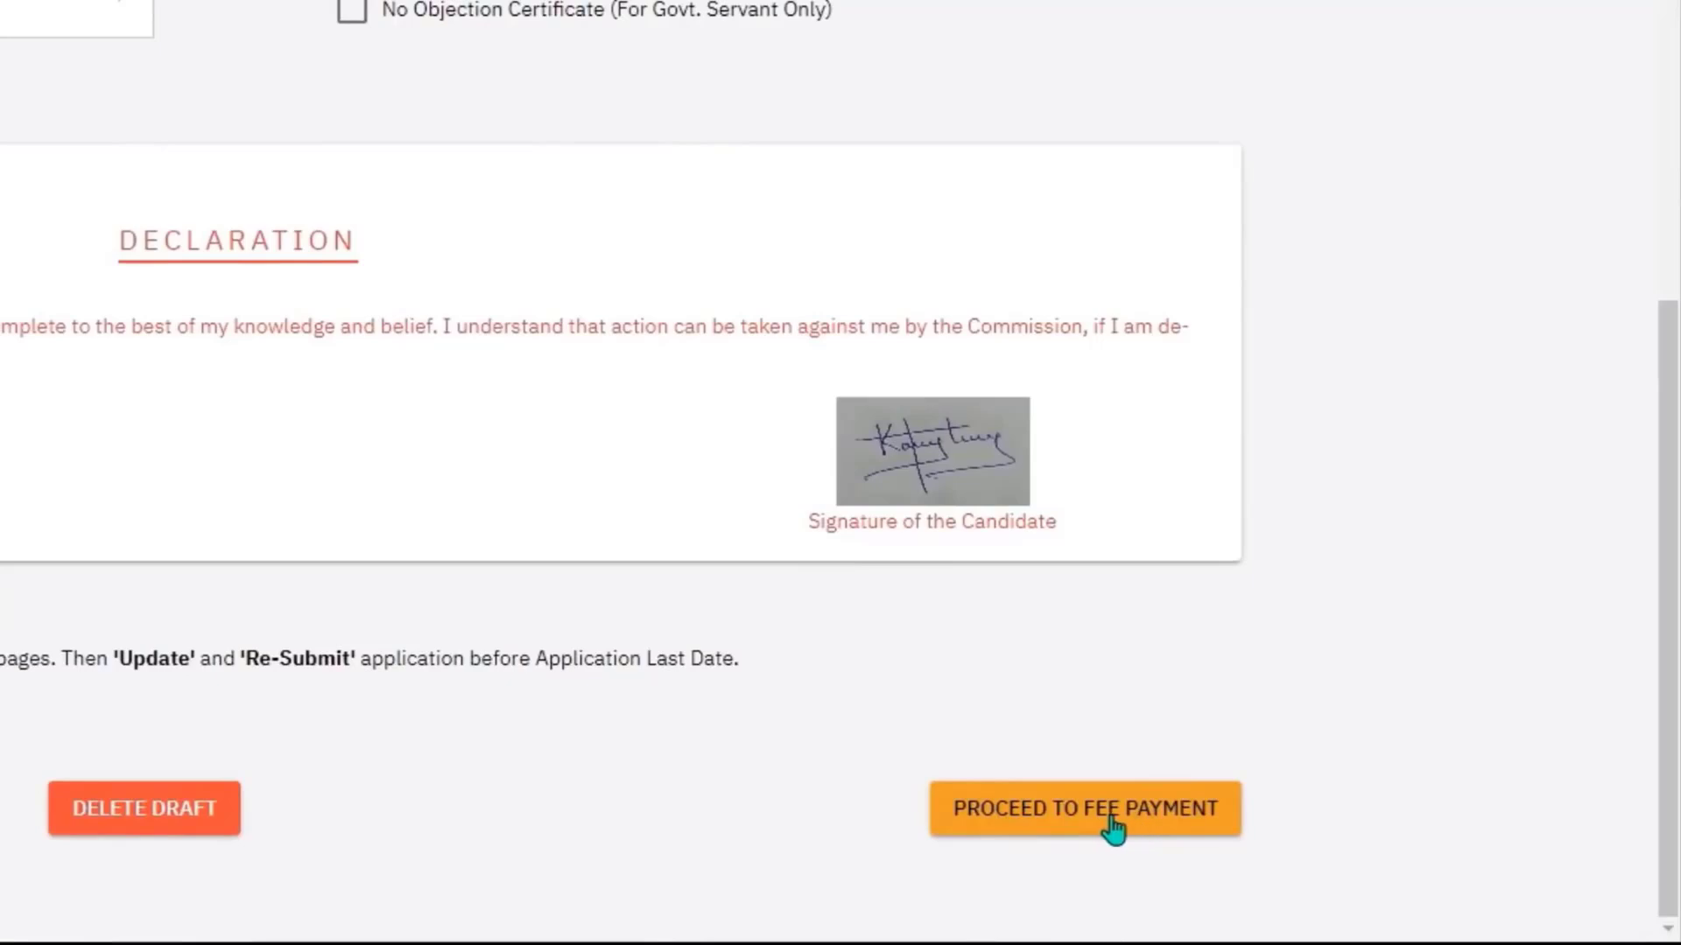
- Proceed to fee payment and confirm, reaching the ₹150 ST fee page
{"action": "left_click", "coordinate": [1116, 827]}
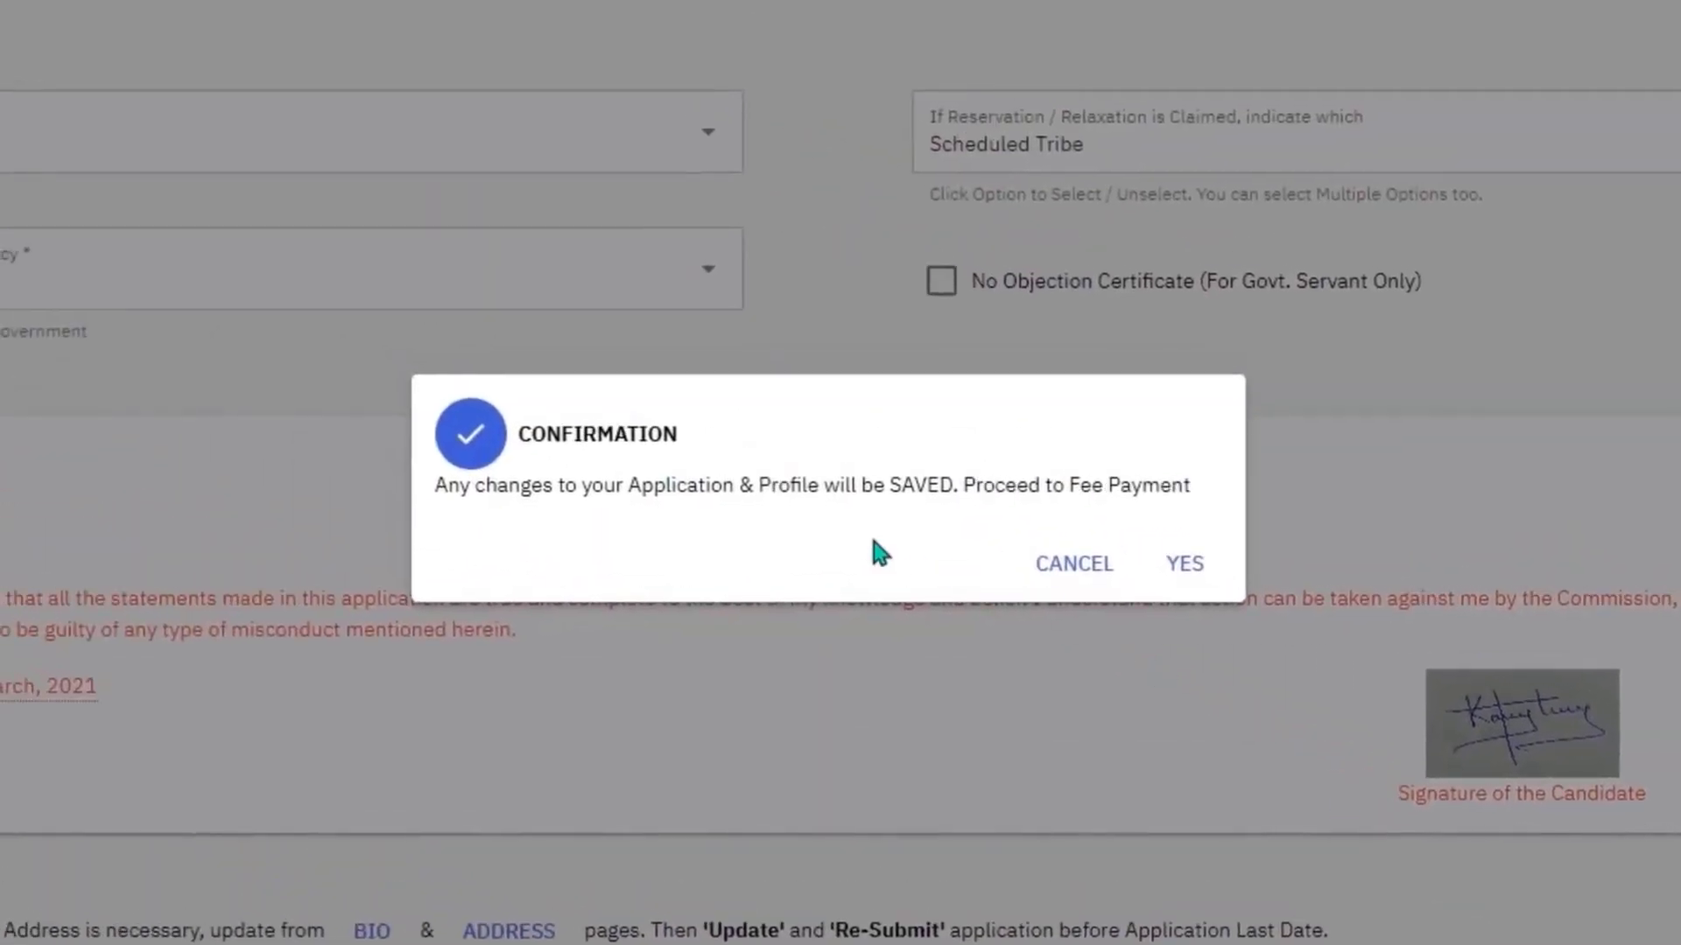
{"action": "left_click", "coordinate": [1188, 568]}
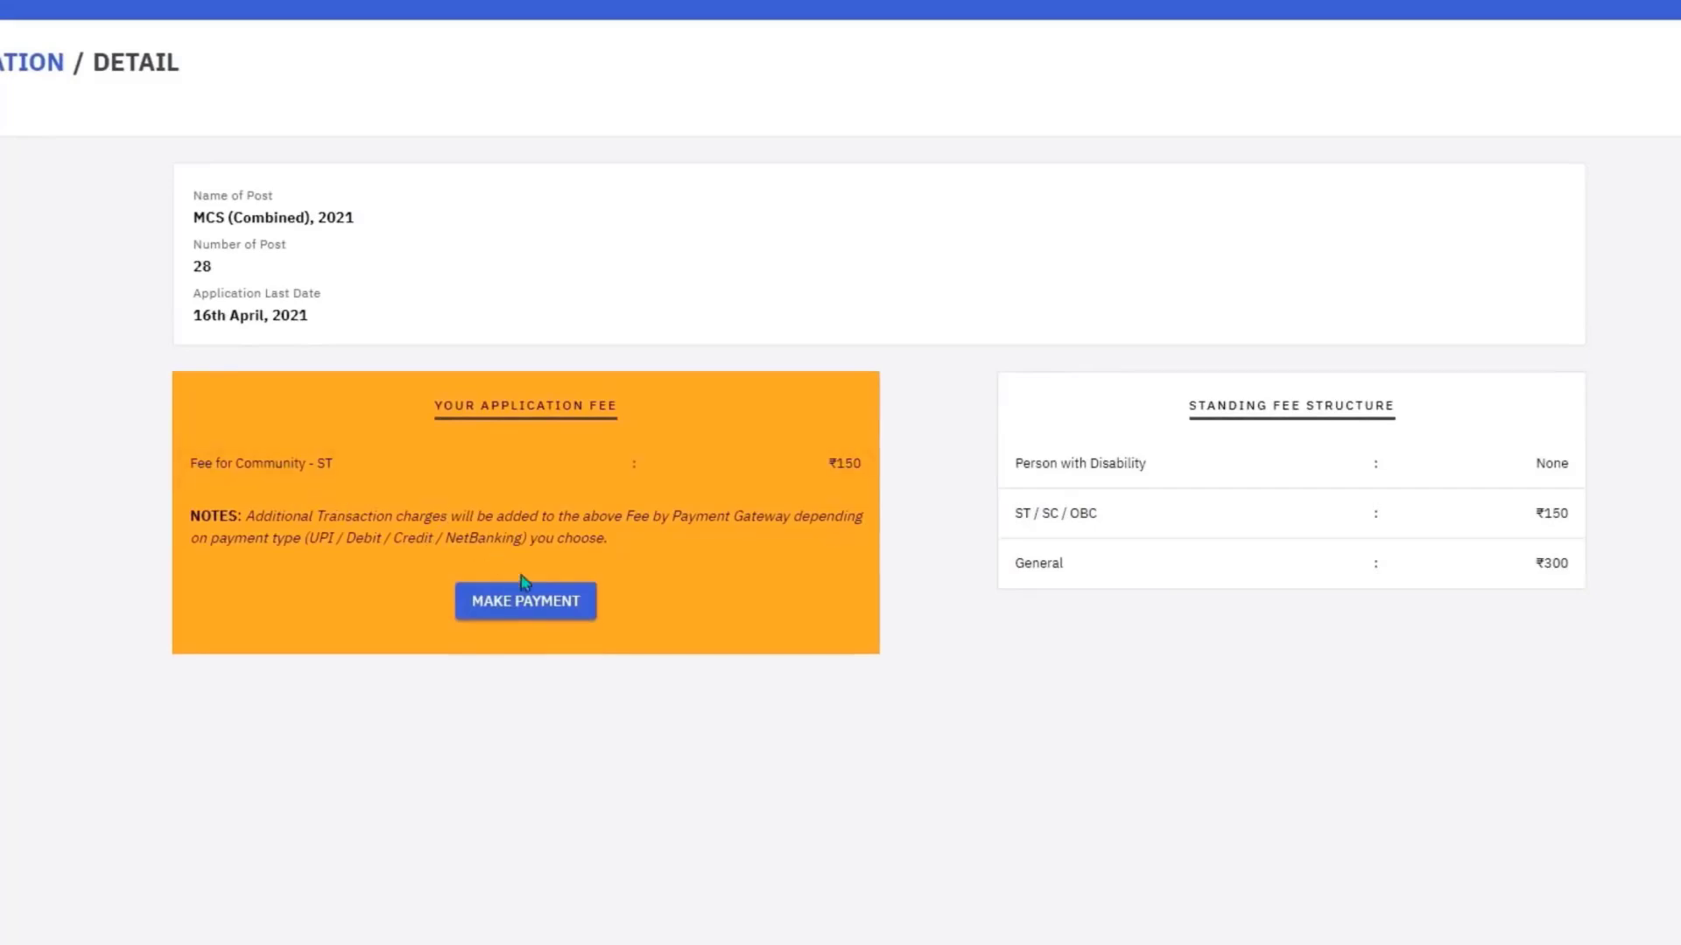
- Start the ₹150 payment and select State Bank of India netbanking in PayU checkout
{"action": "left_click", "coordinate": [555, 606]}
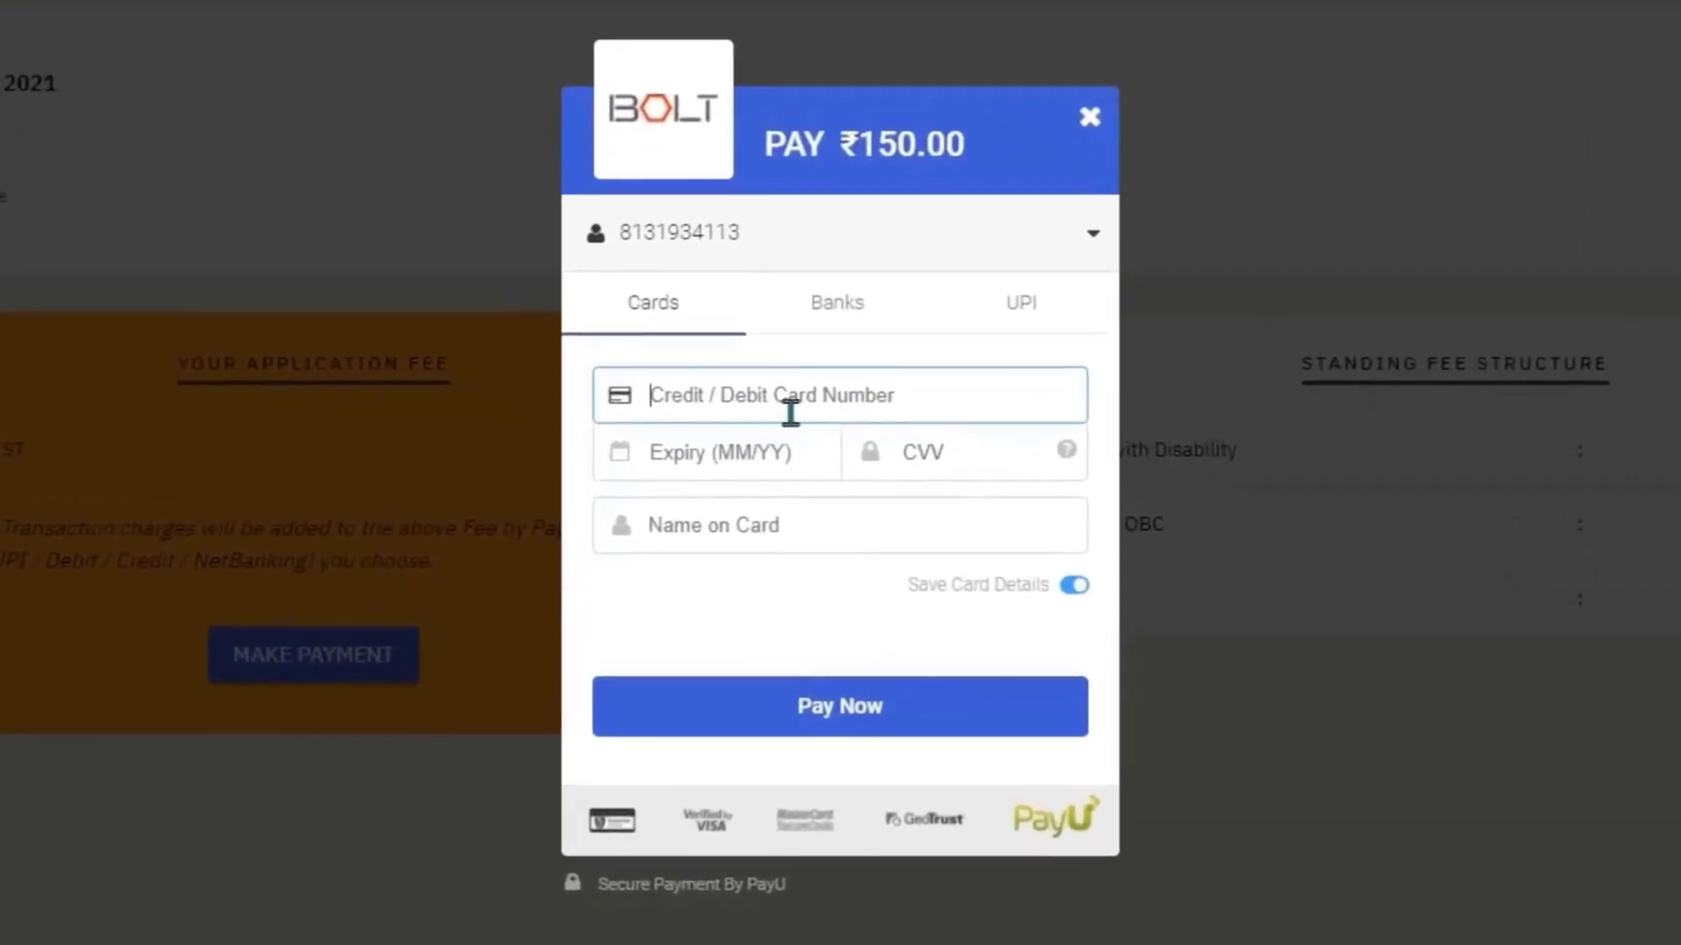
{"action": "left_click", "coordinate": [844, 307]}
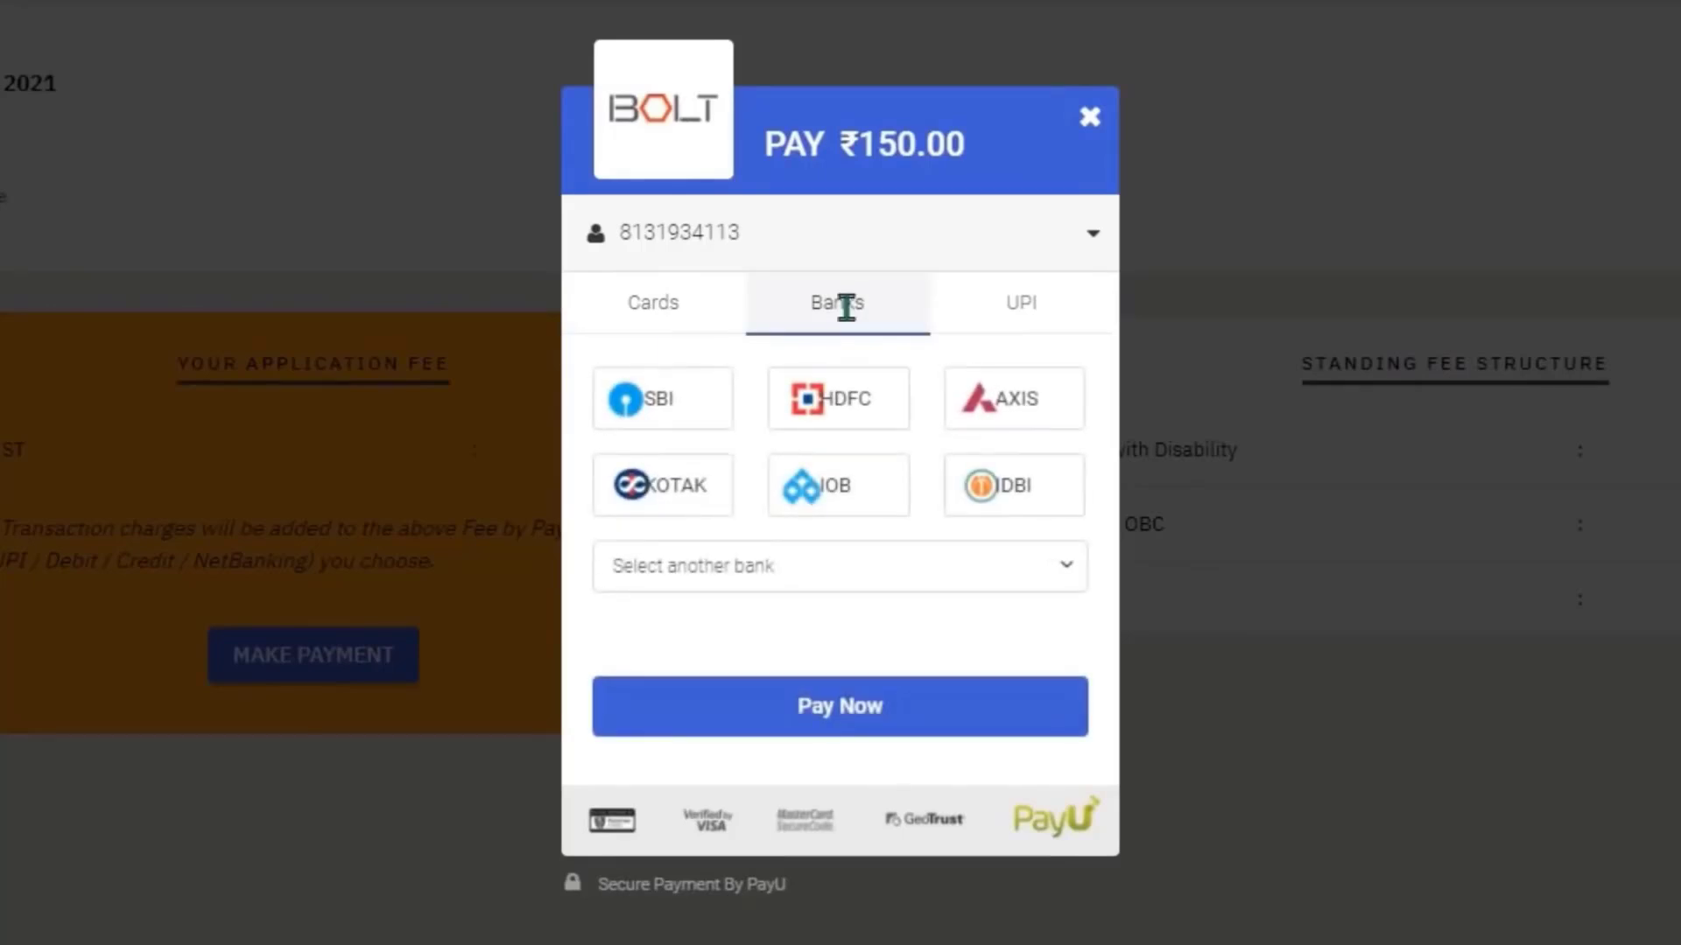
{"action": "left_click", "coordinate": [658, 405]}
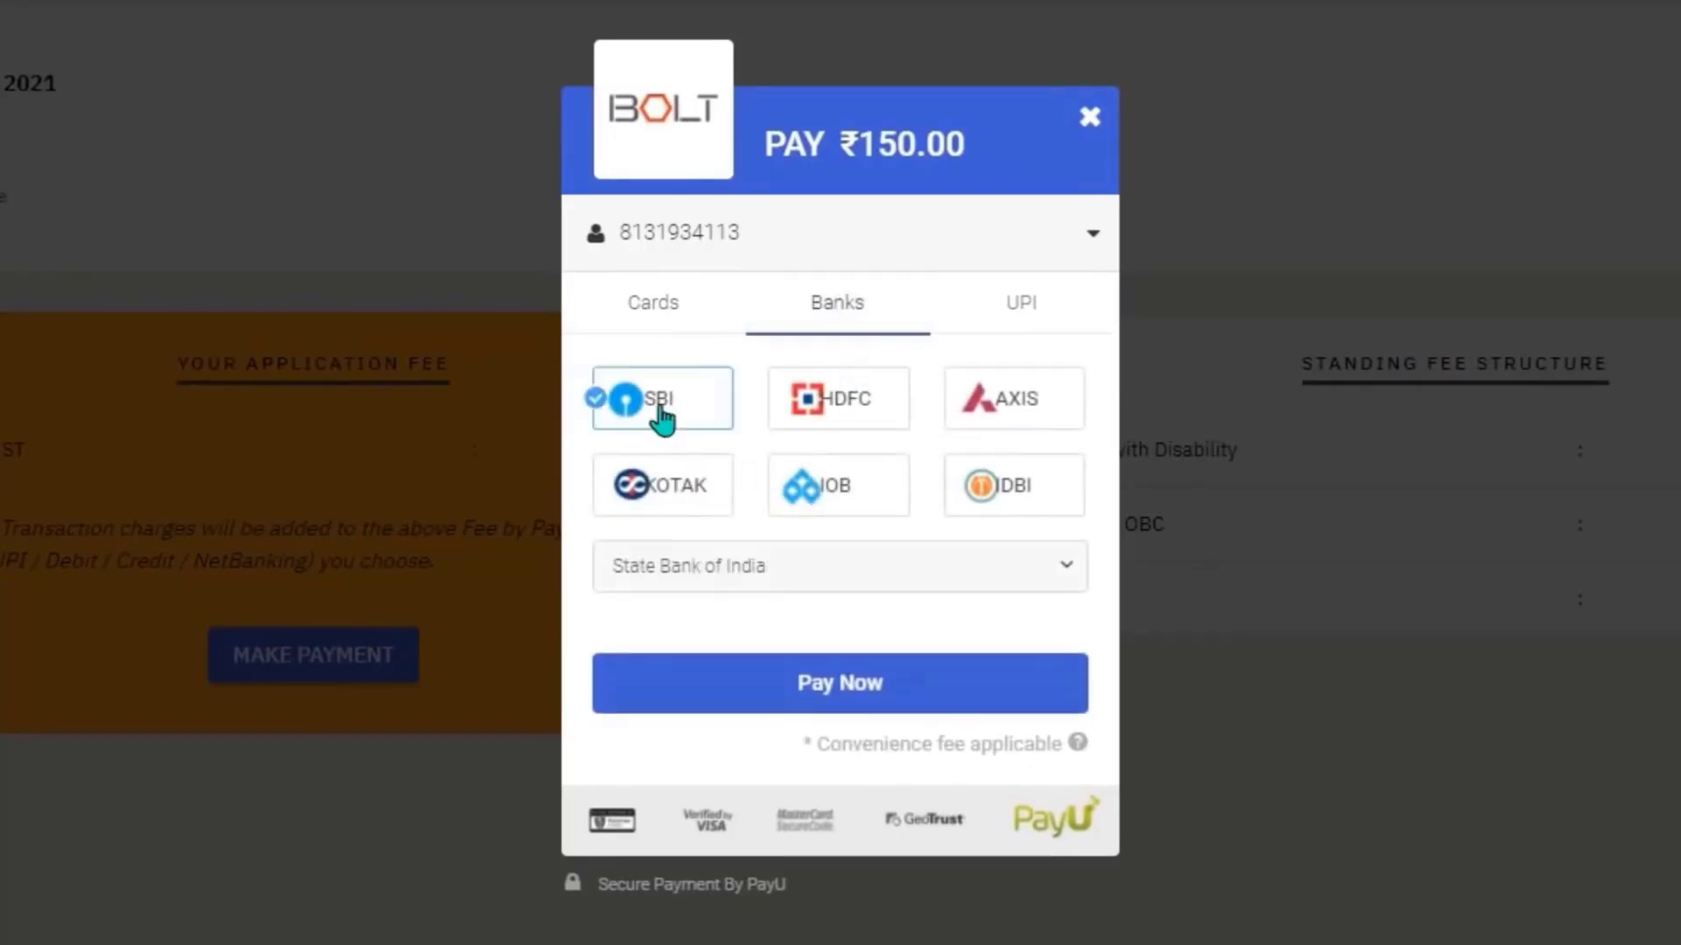
{"action": "left_click", "coordinate": [655, 317]}
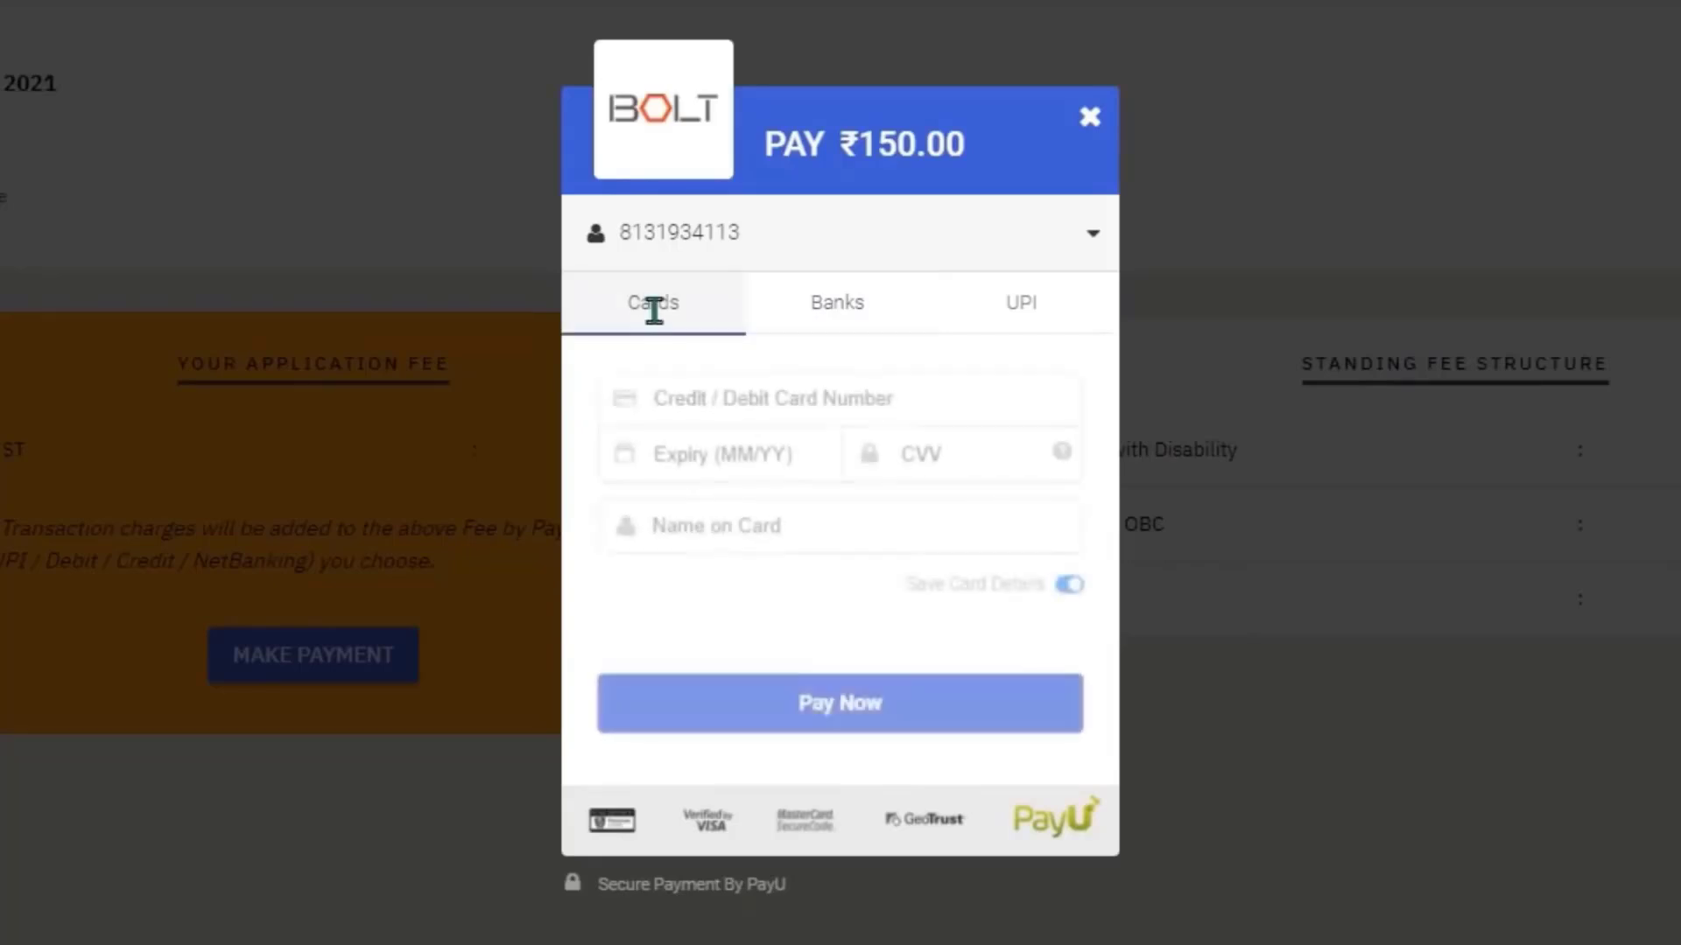
{"action": "left_click", "coordinate": [732, 402]}
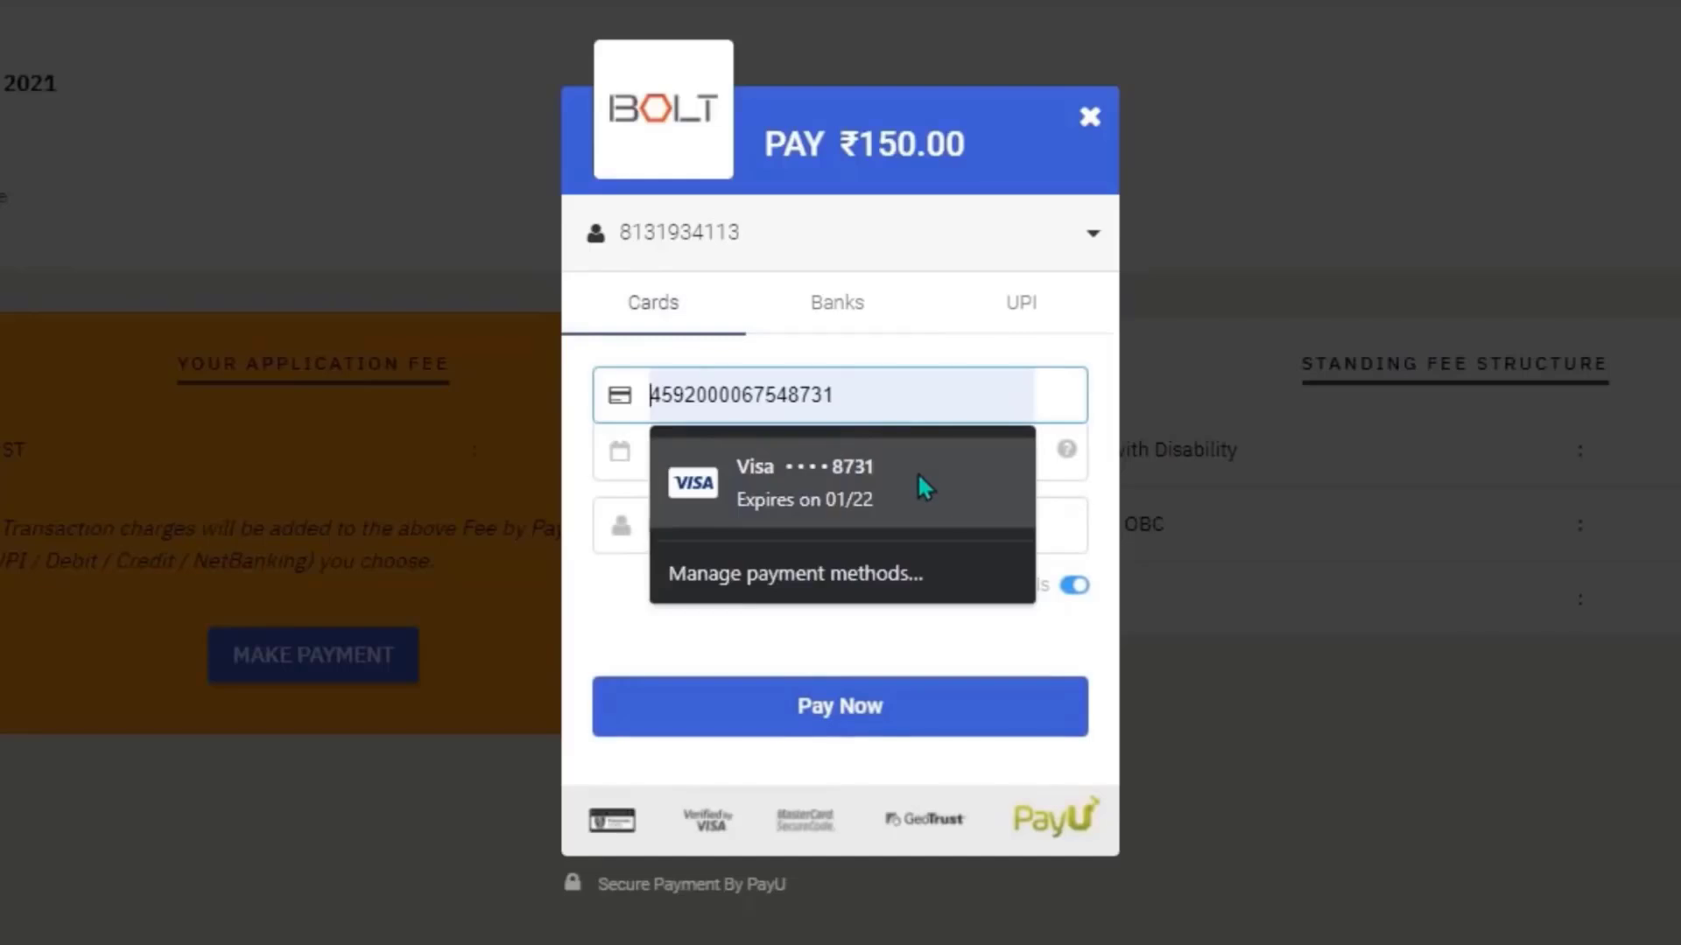
{"action": "left_click", "coordinate": [854, 306]}
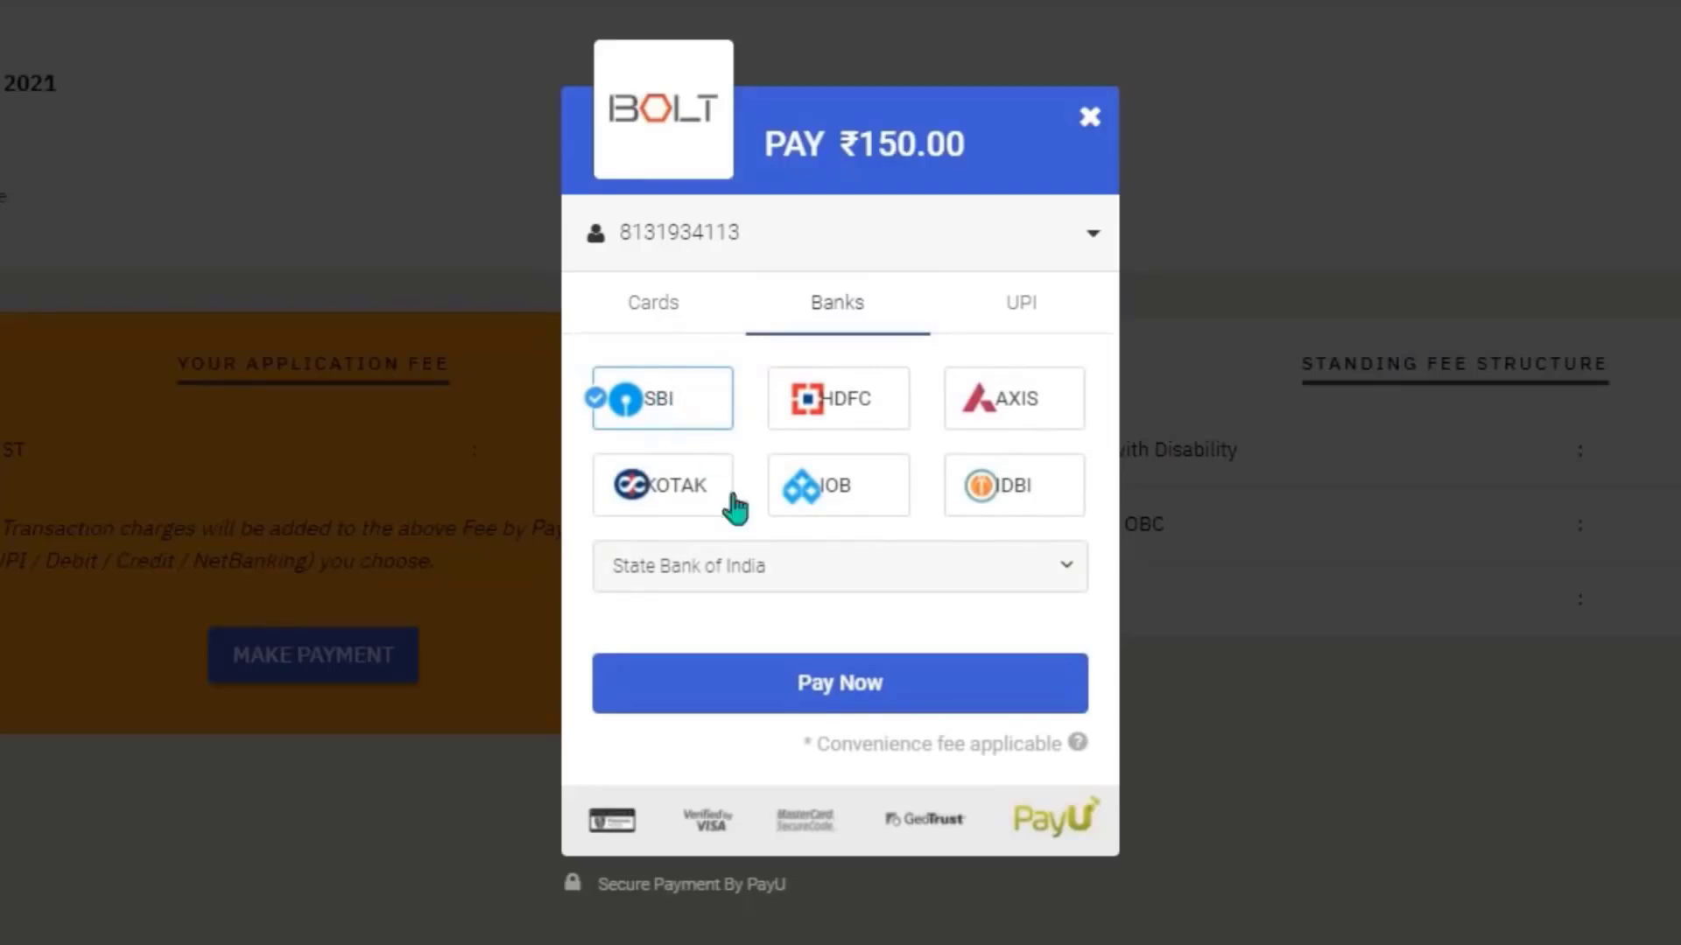
- Submit the payment and log in to SBI Online Banking with the account username and password
{"action": "left_click", "coordinate": [836, 679]}
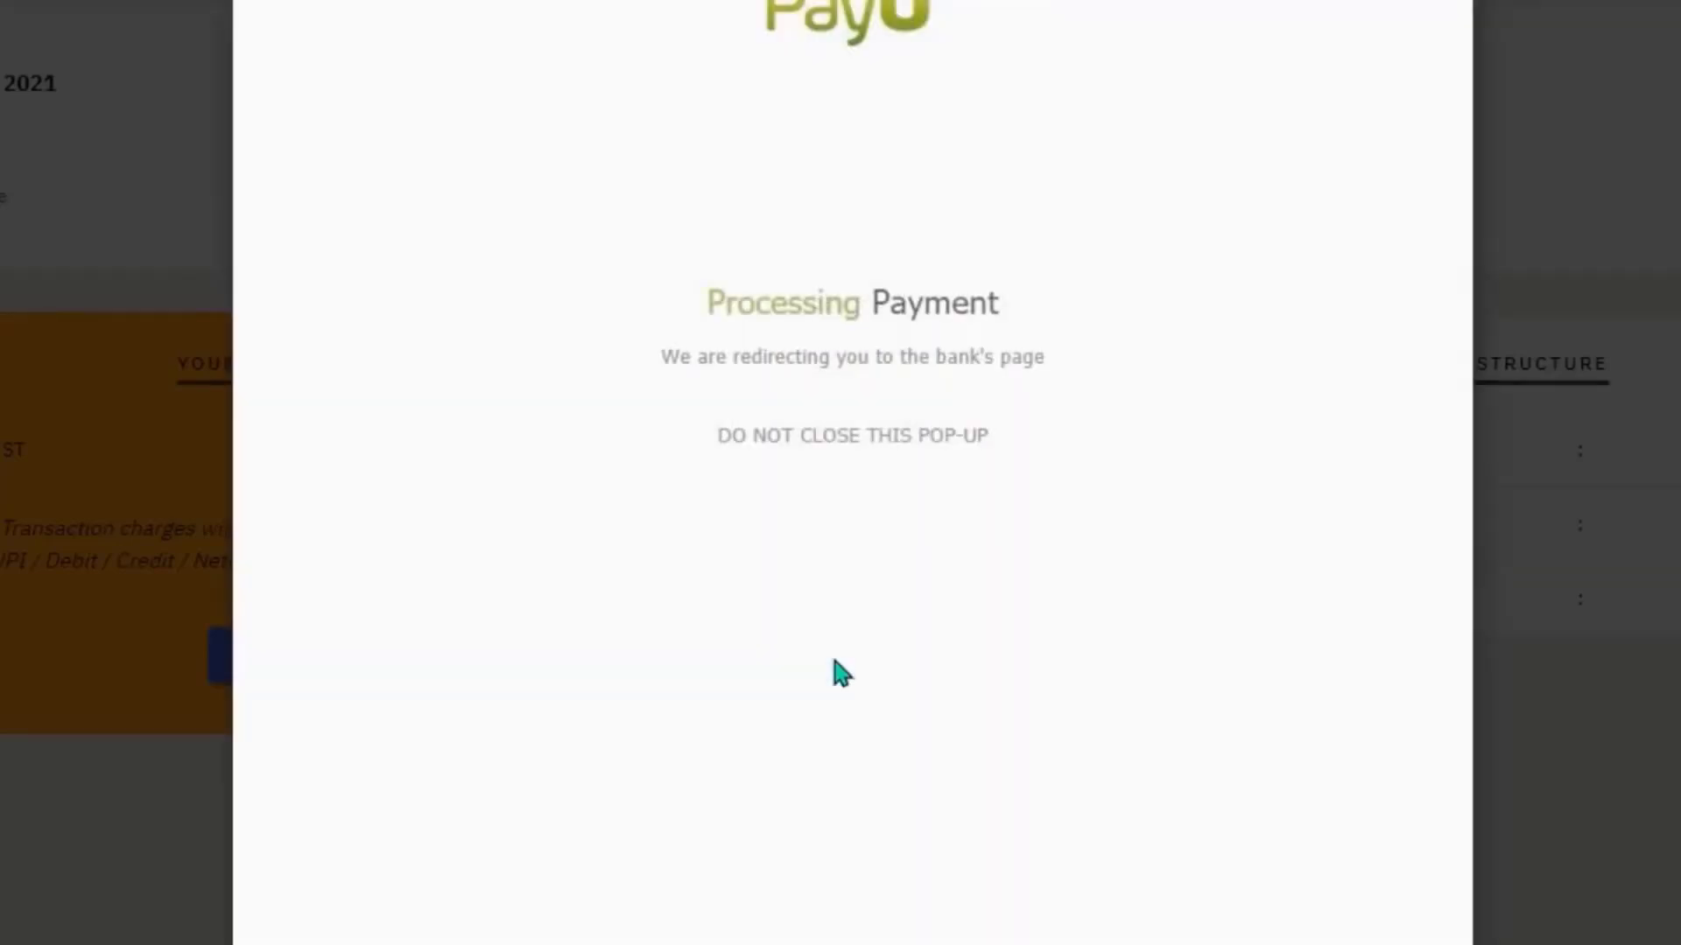
{"action": "type", "text": "••••••••••••••"}
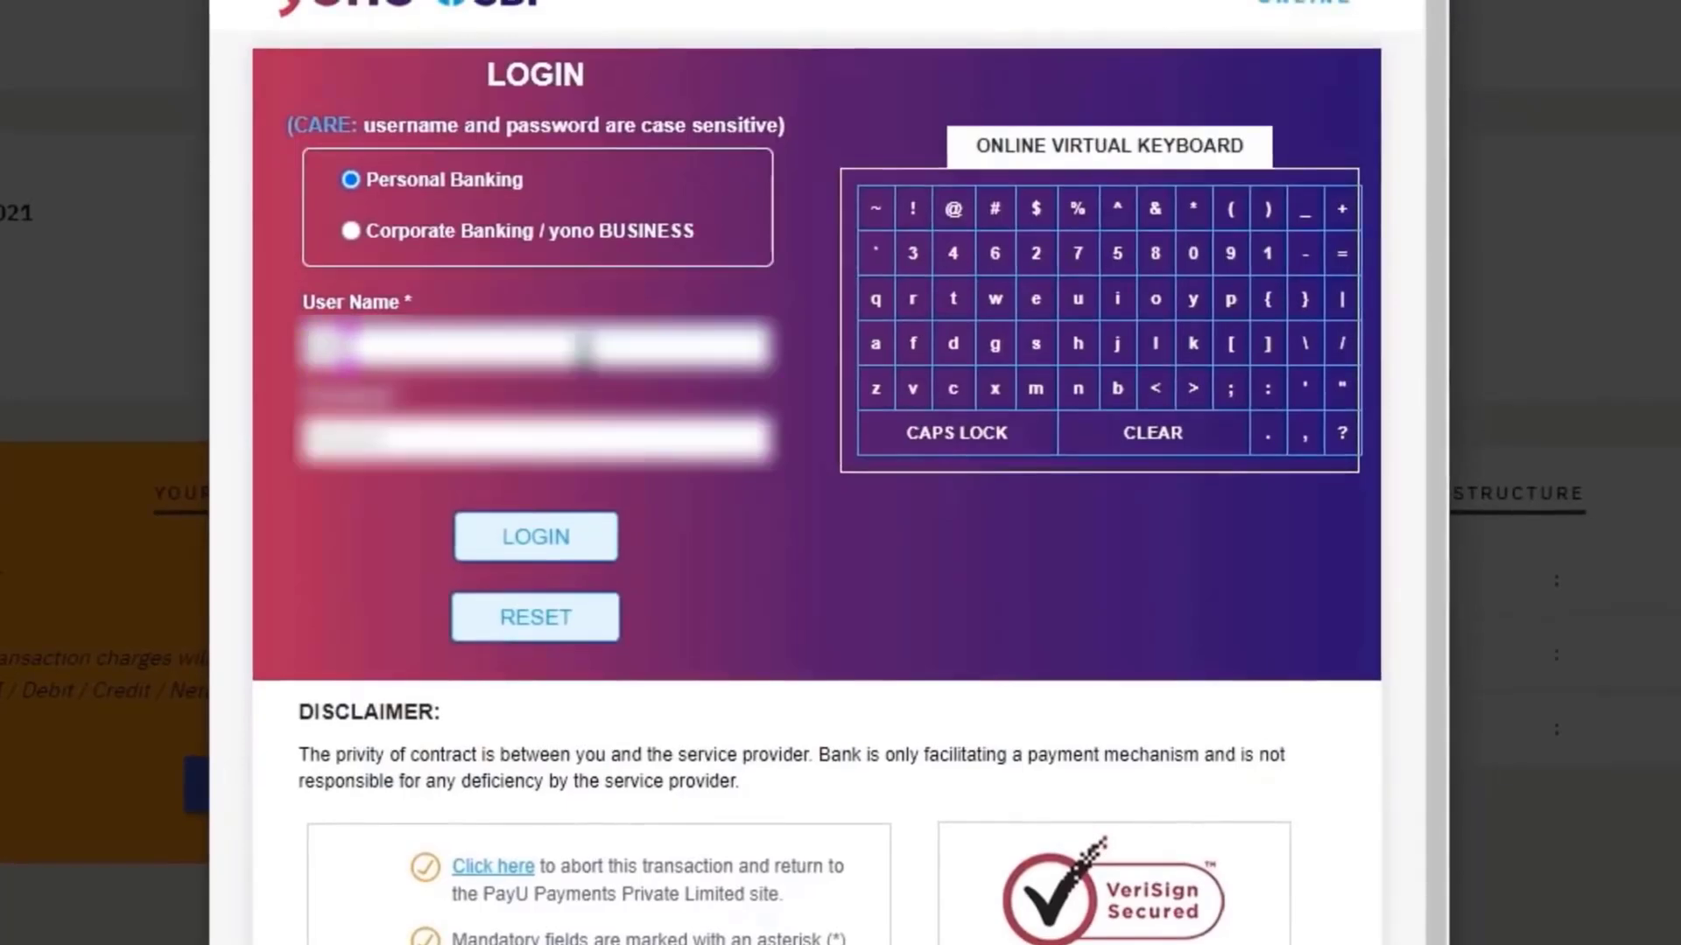
{"action": "left_click", "coordinate": [567, 423]}
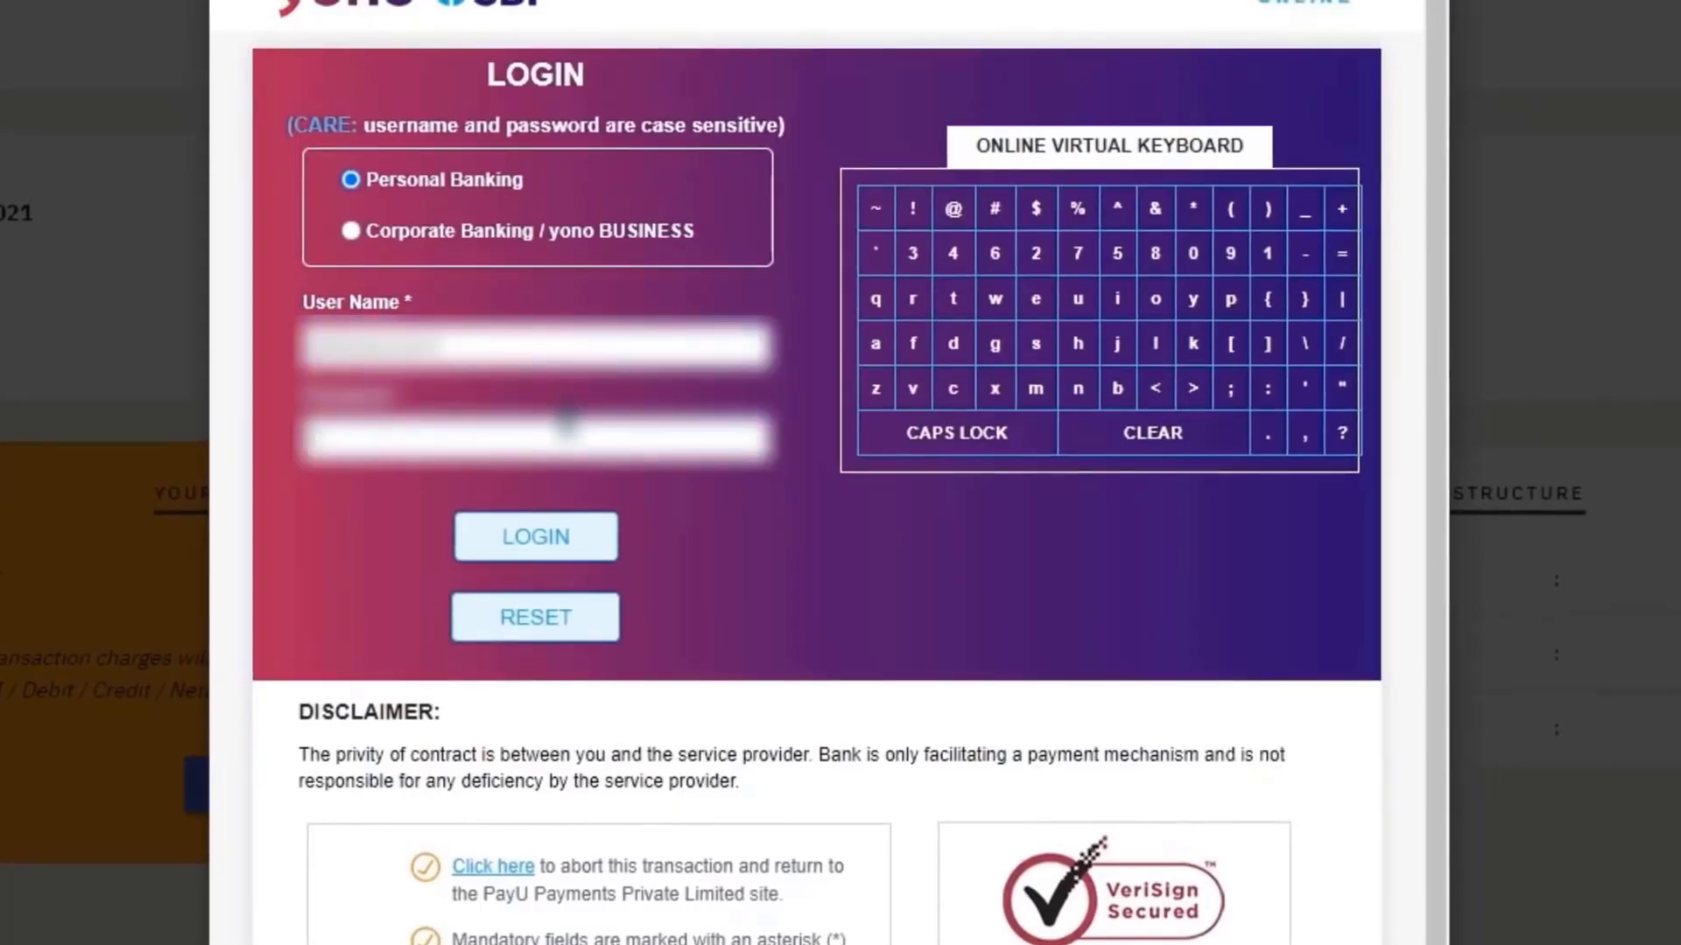
{"action": "type", "text": "••••••••••••••••••"}
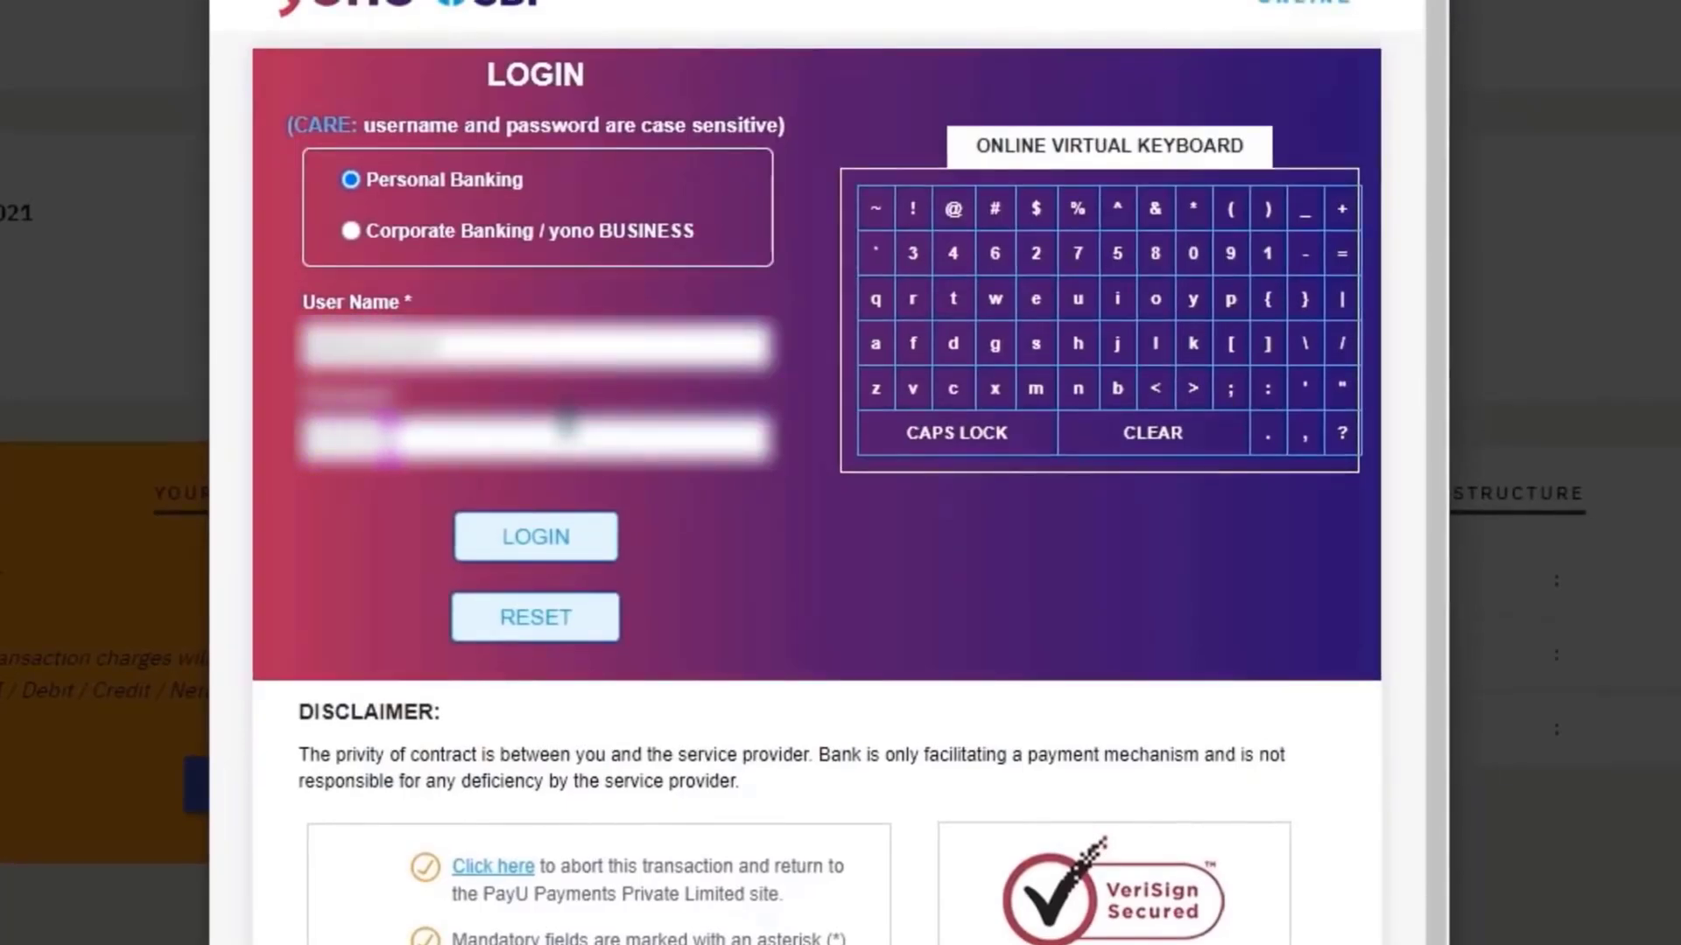
{"action": "left_click", "coordinate": [530, 543]}
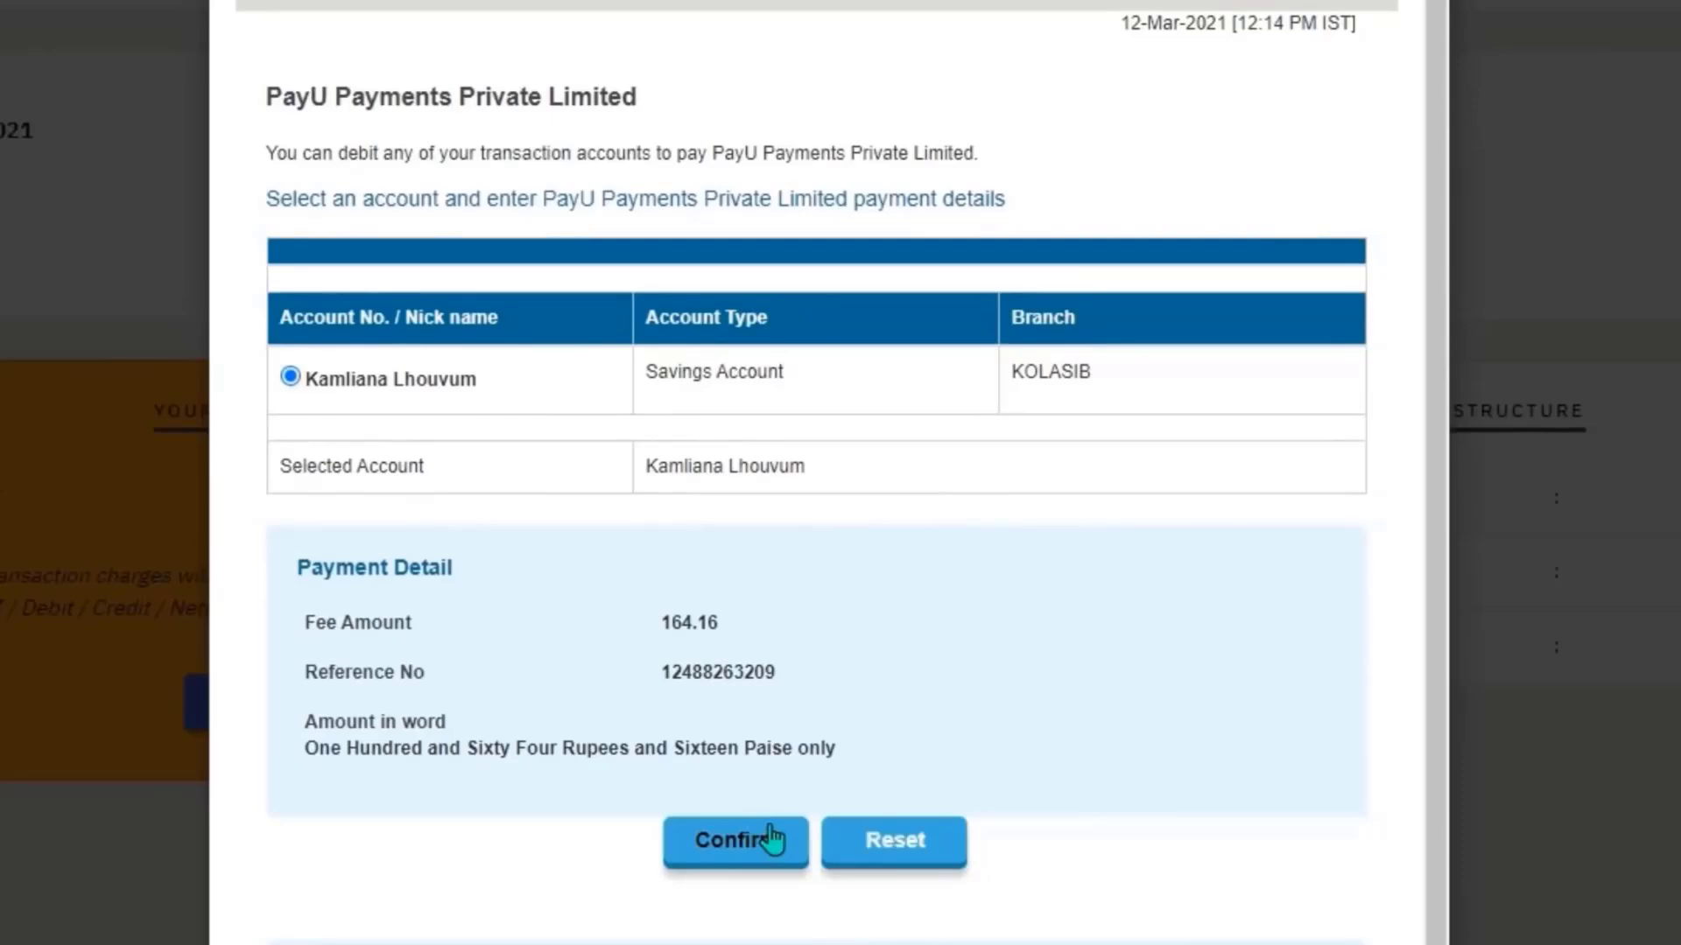
- Approve the 164.16 debit to PayU and confirm it with the SMS high security password
{"action": "left_click", "coordinate": [771, 840]}
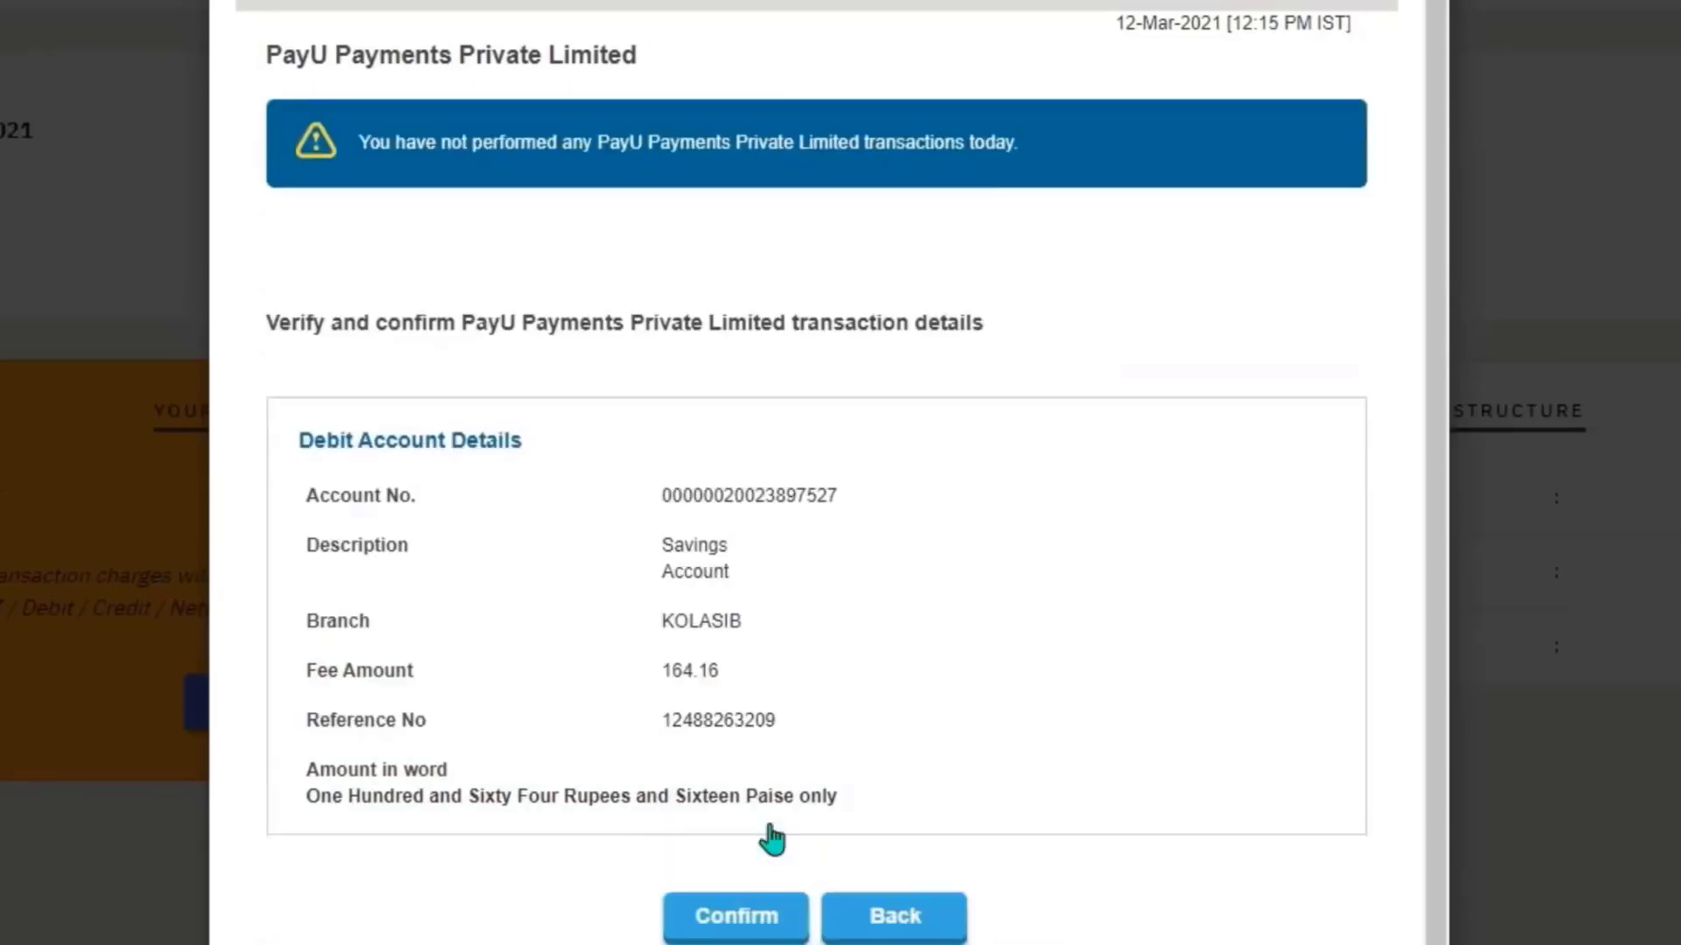
{"action": "left_click", "coordinate": [774, 916]}
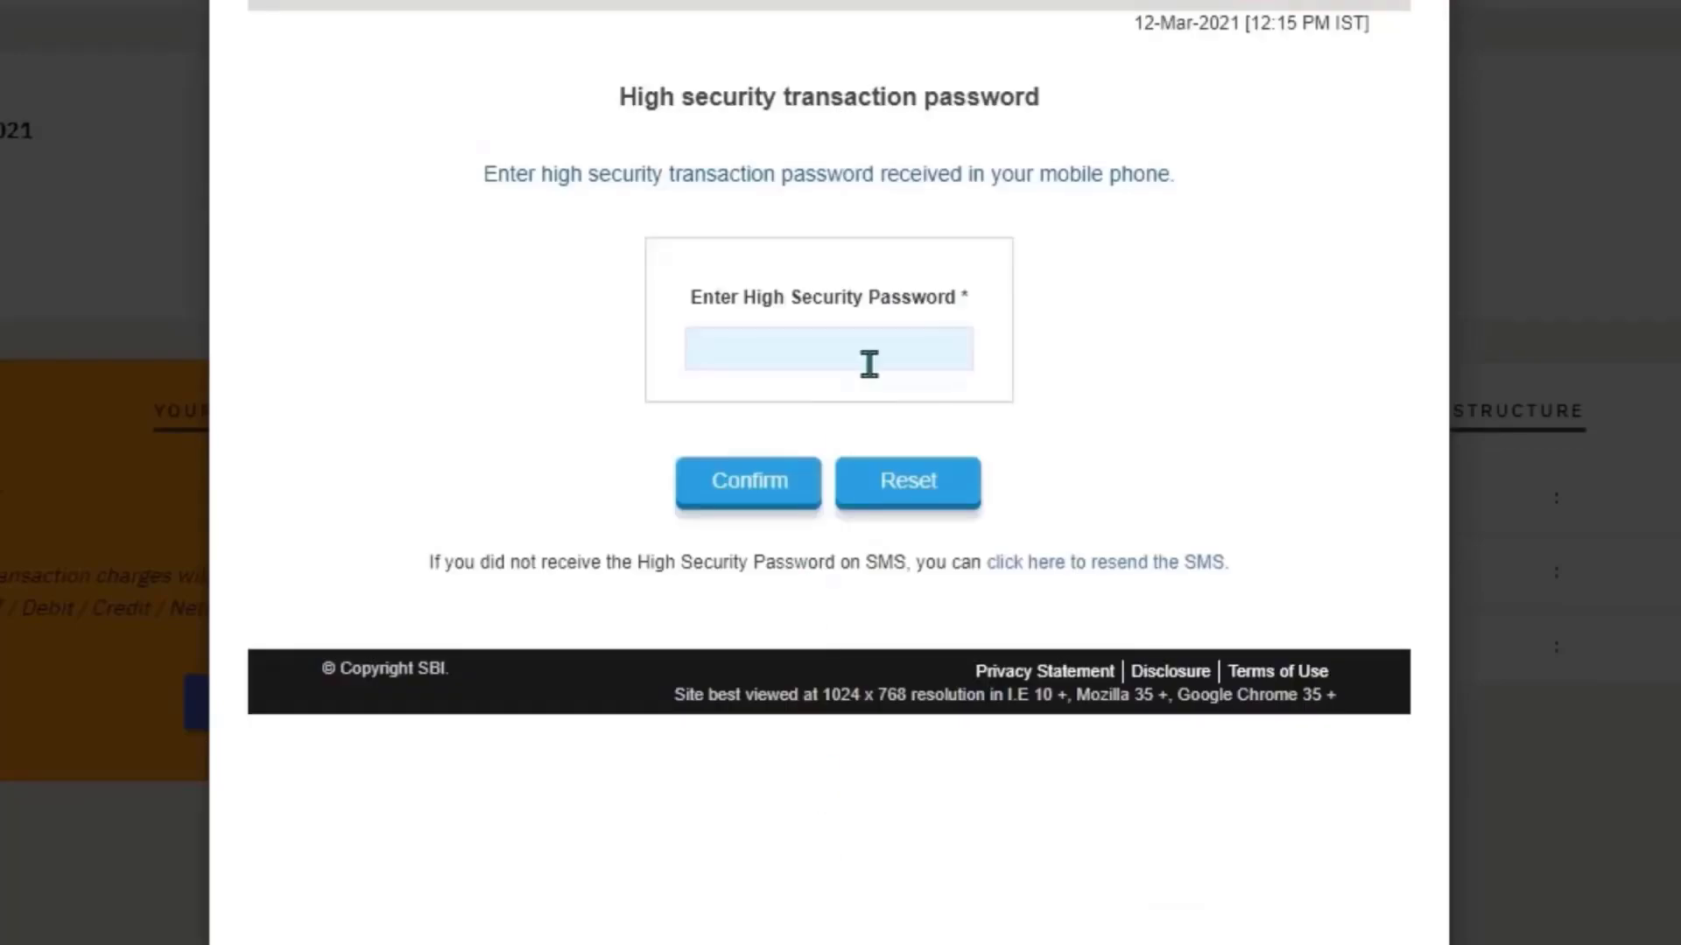
{"action": "left_click", "coordinate": [869, 365]}
{"action": "type", "text": "••"}
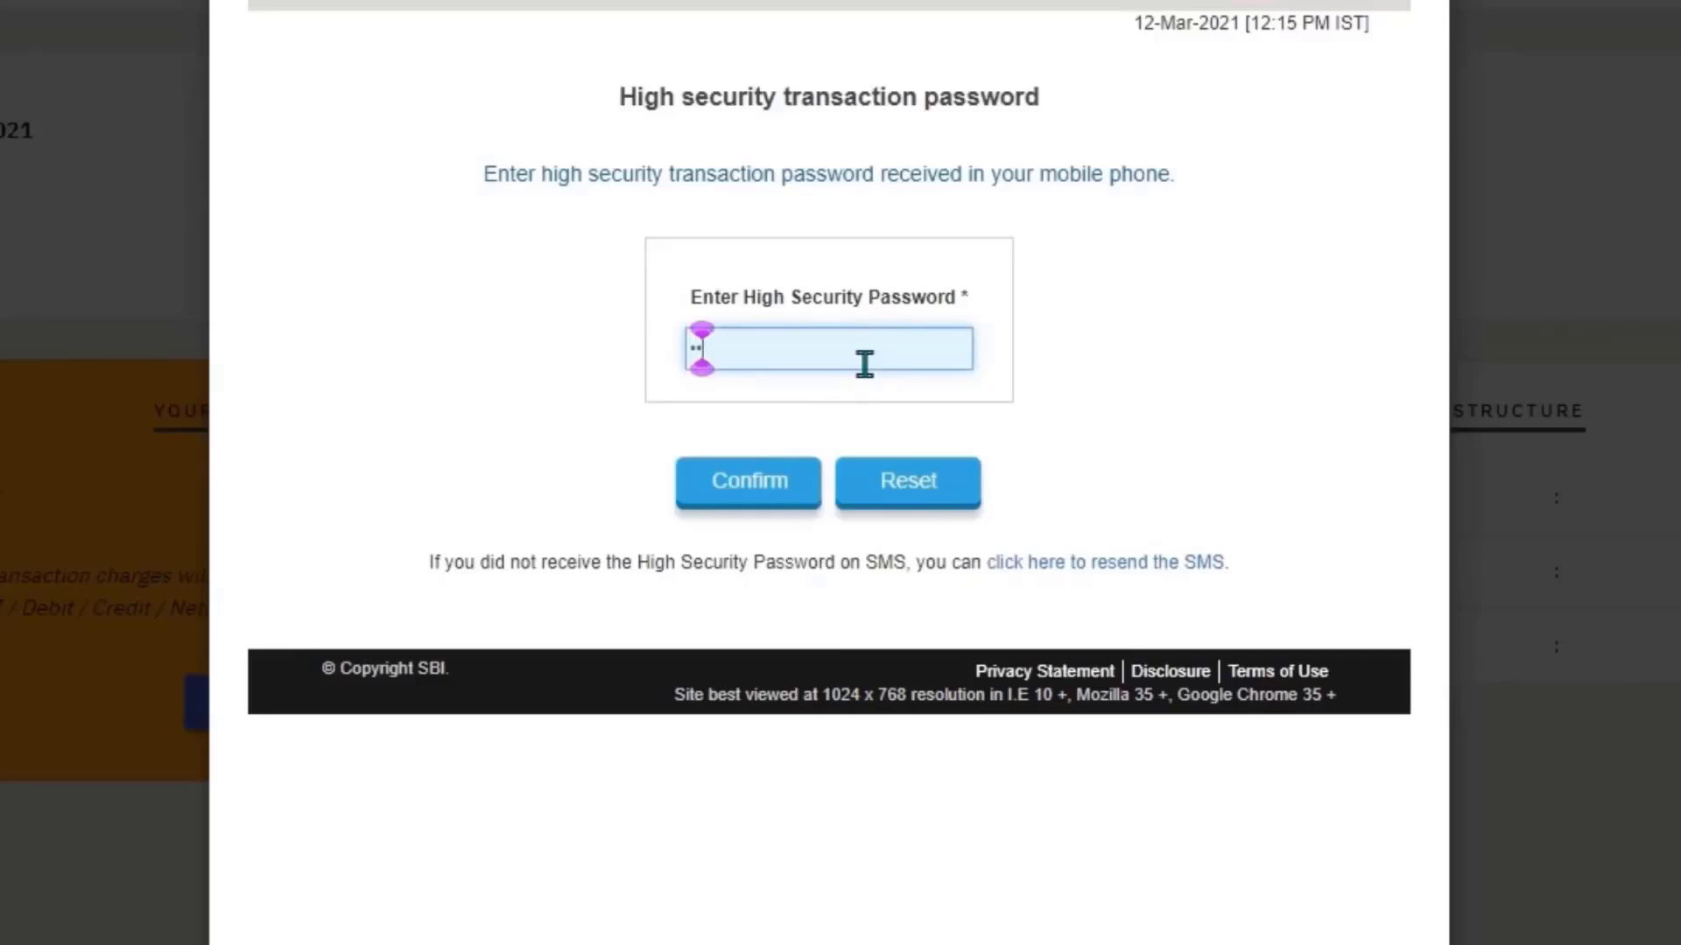
{"action": "type", "text": "••••••"}
{"action": "left_click", "coordinate": [782, 480]}
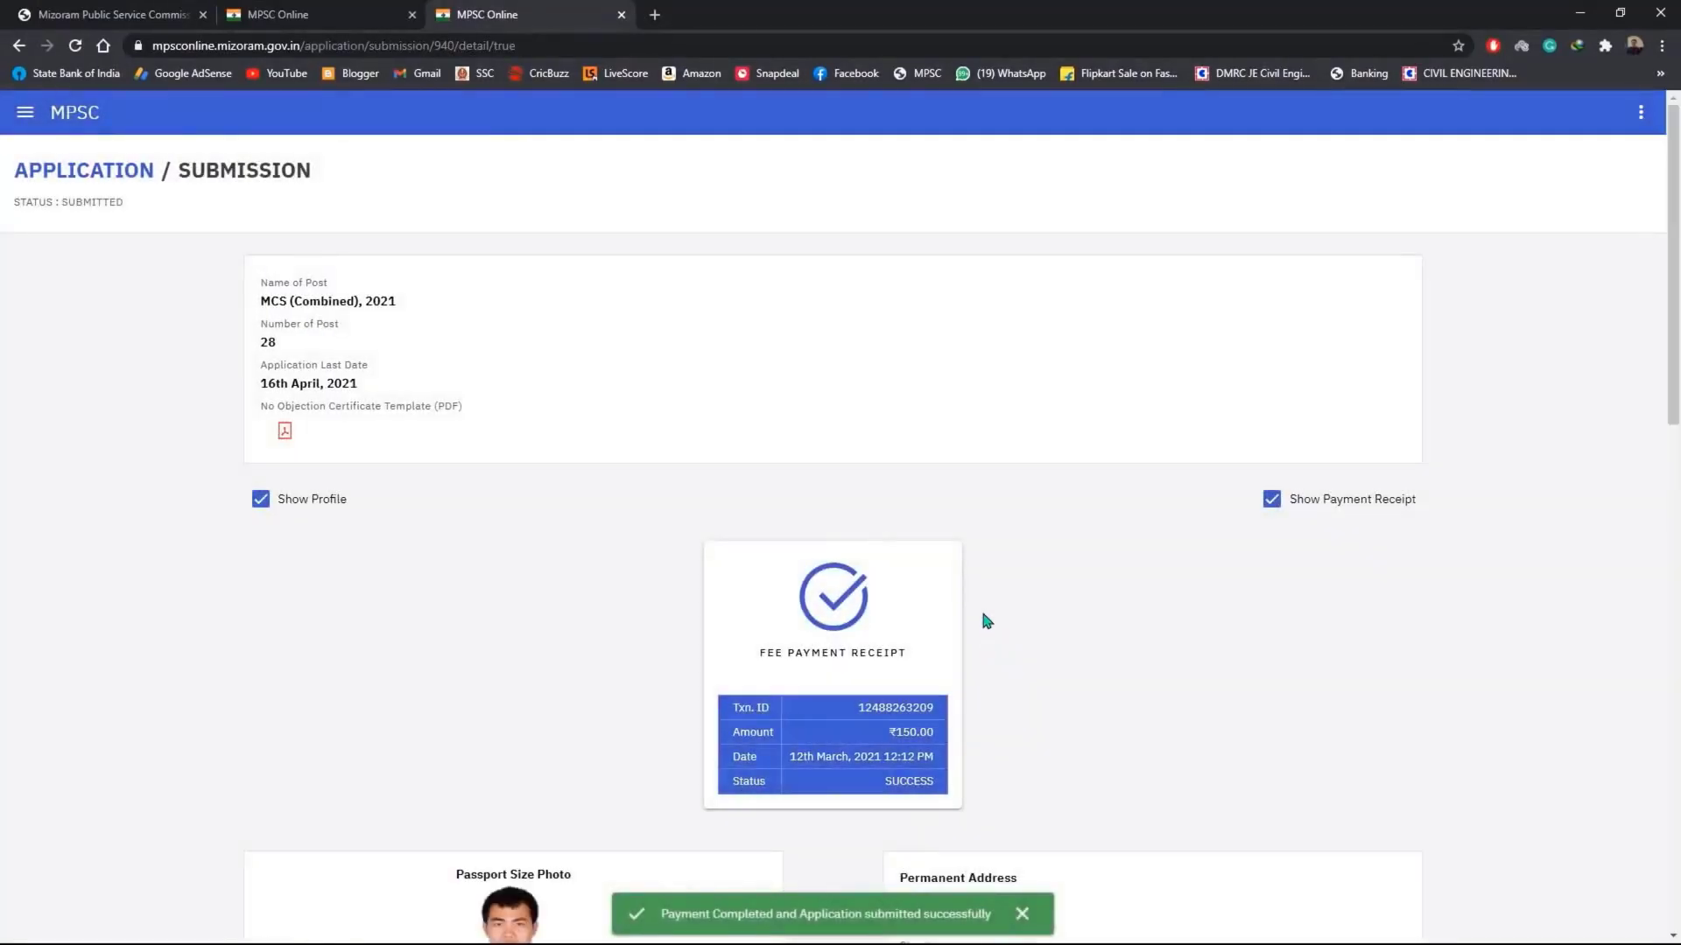
- Scroll through the ₹150.00 SUCCESS fee receipt and submitted profile showing centre Kolasib-005 and the declaration
{"action": "scroll", "coordinate": [986, 621], "scroll_direction": "down", "scroll_amount": 3}
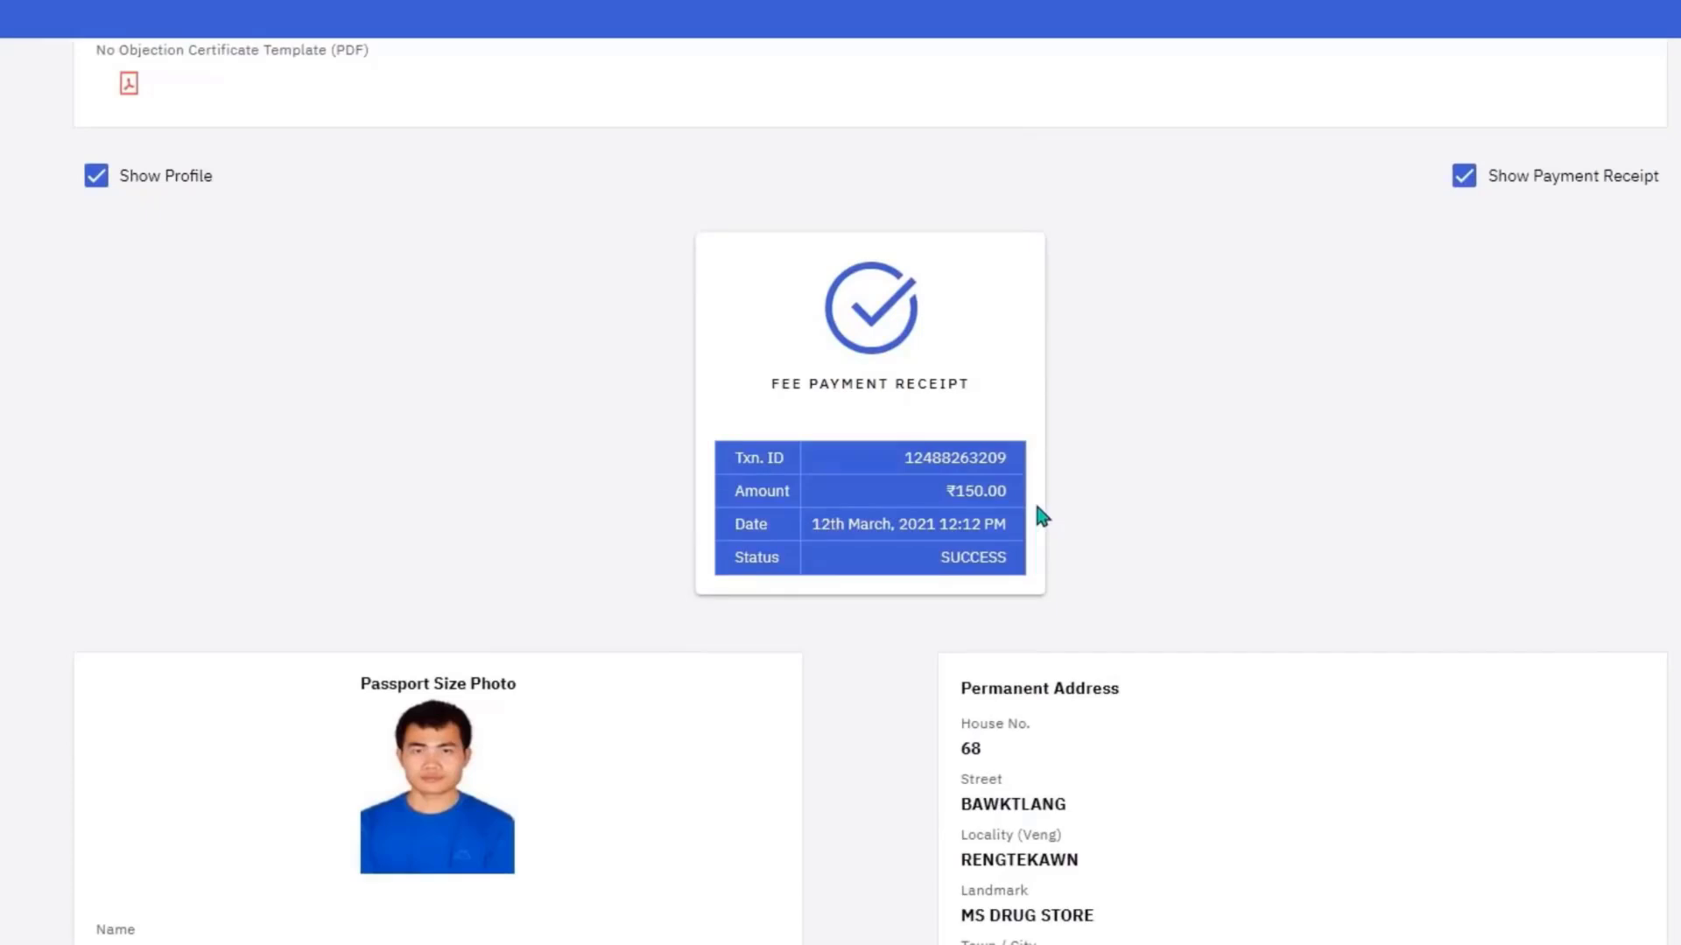
{"action": "scroll", "coordinate": [1041, 516], "scroll_direction": "down", "scroll_amount": 10}
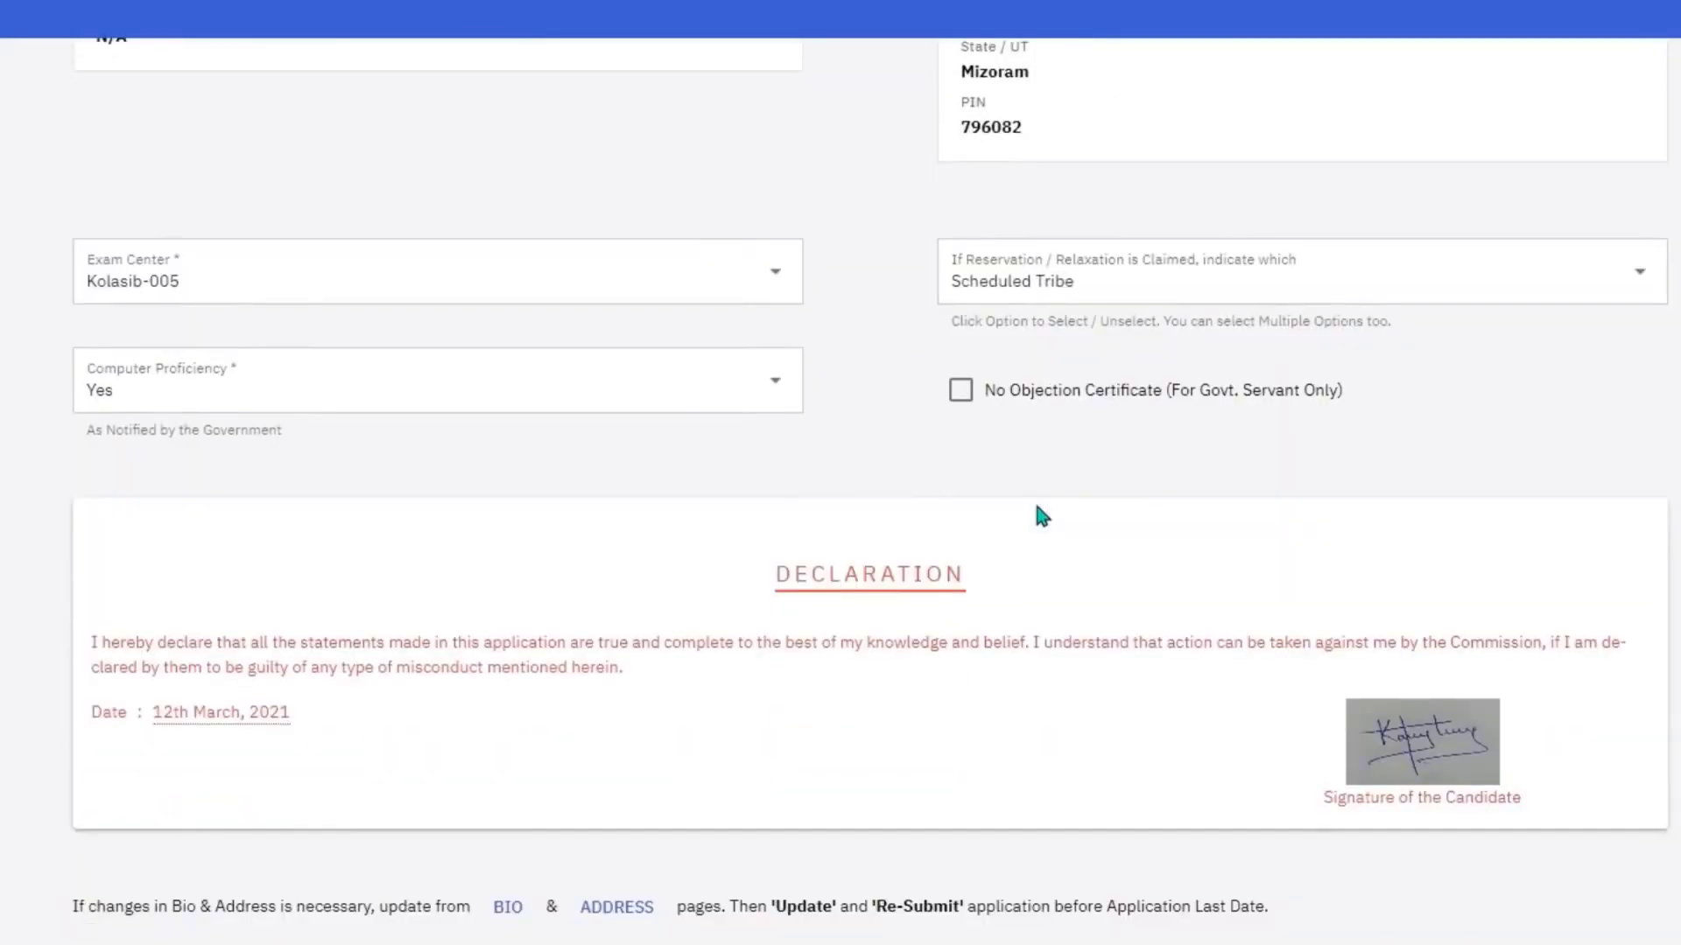
{"action": "scroll", "coordinate": [1036, 507], "scroll_direction": "up", "scroll_amount": 10}
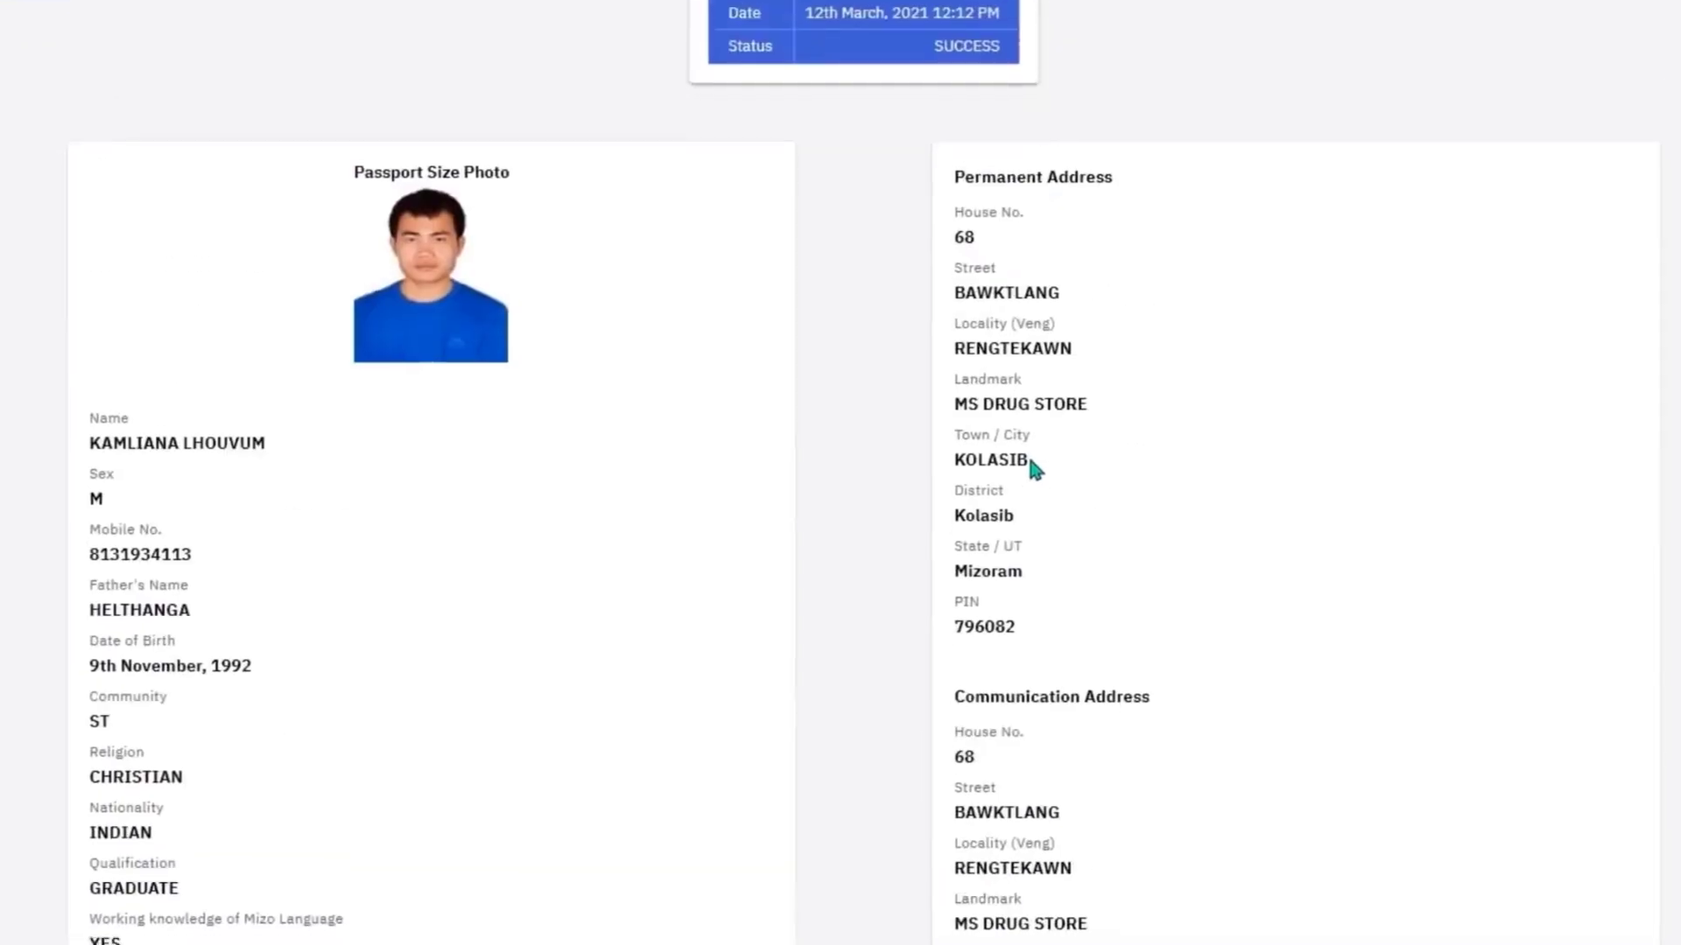